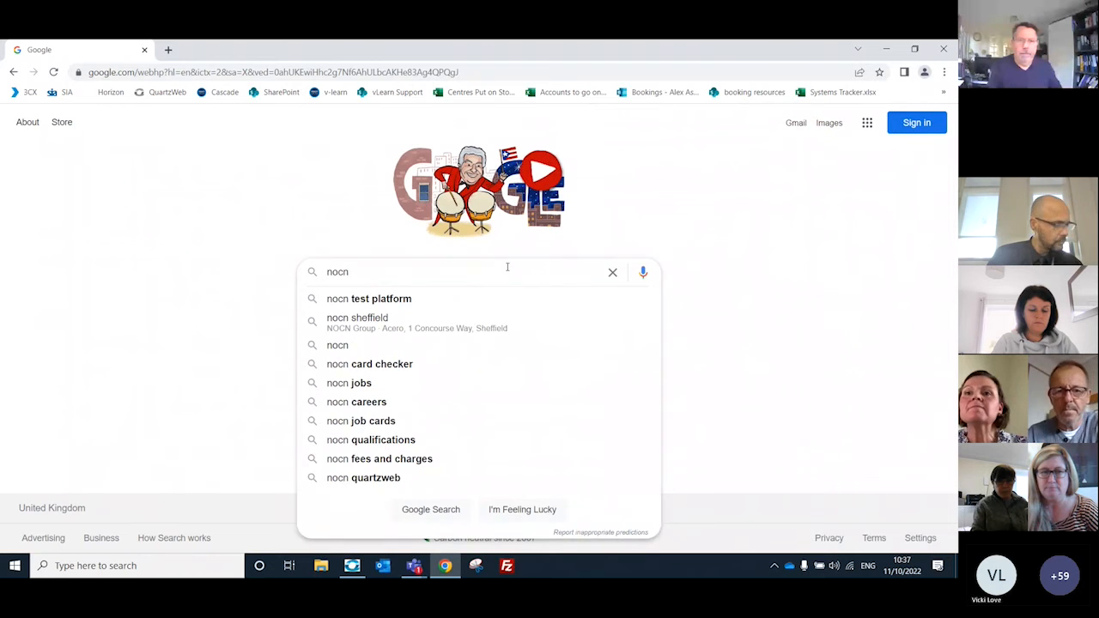
Step: Search the web for nocn, open the NOCN homepage and go to the Quartzweb system from it
{"action": "key", "text": "Return"}
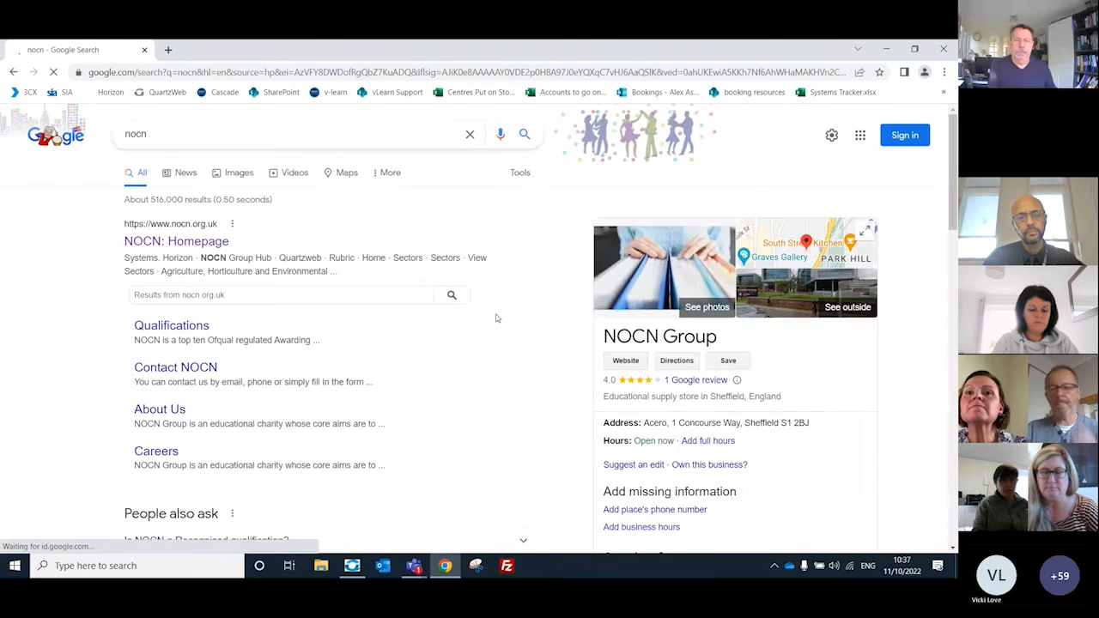
{"action": "left_click", "coordinate": [195, 244]}
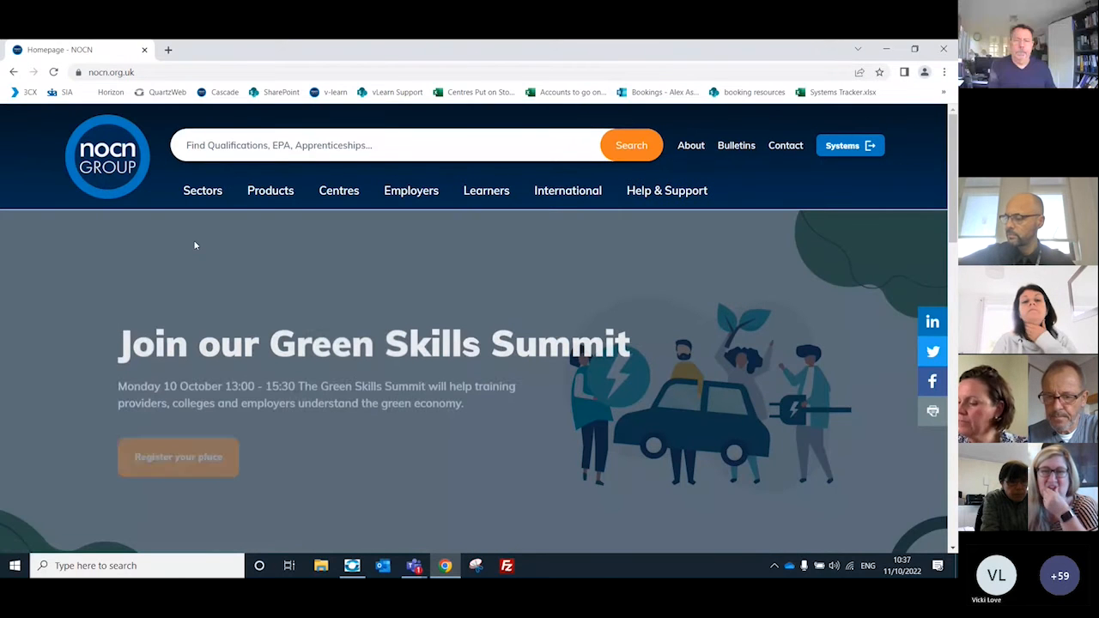
{"action": "left_click", "coordinate": [855, 147]}
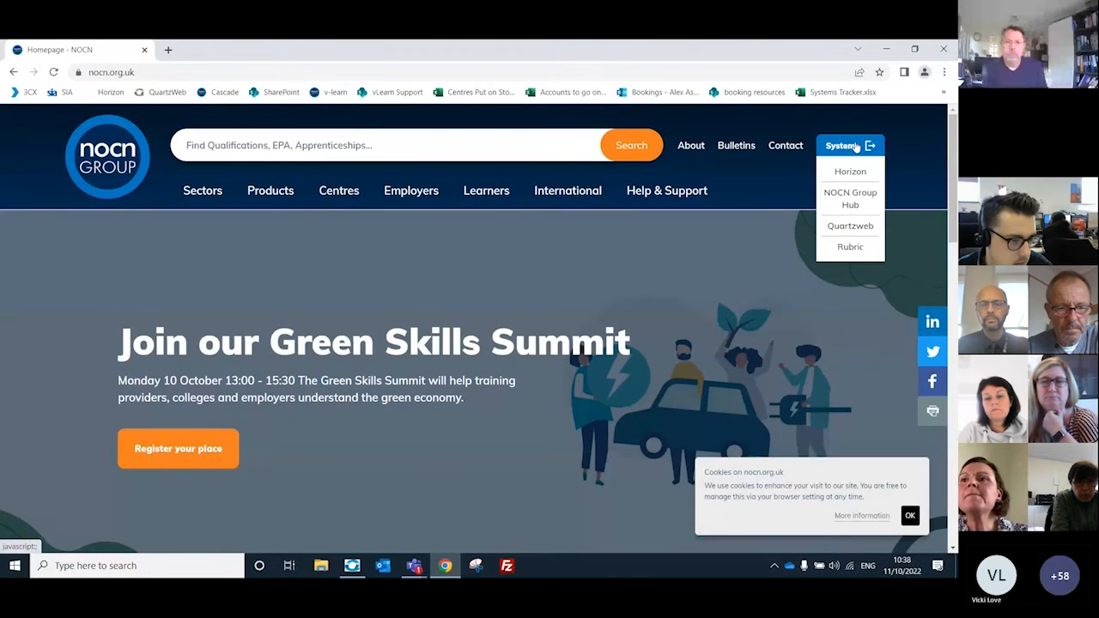
{"action": "left_click", "coordinate": [849, 226]}
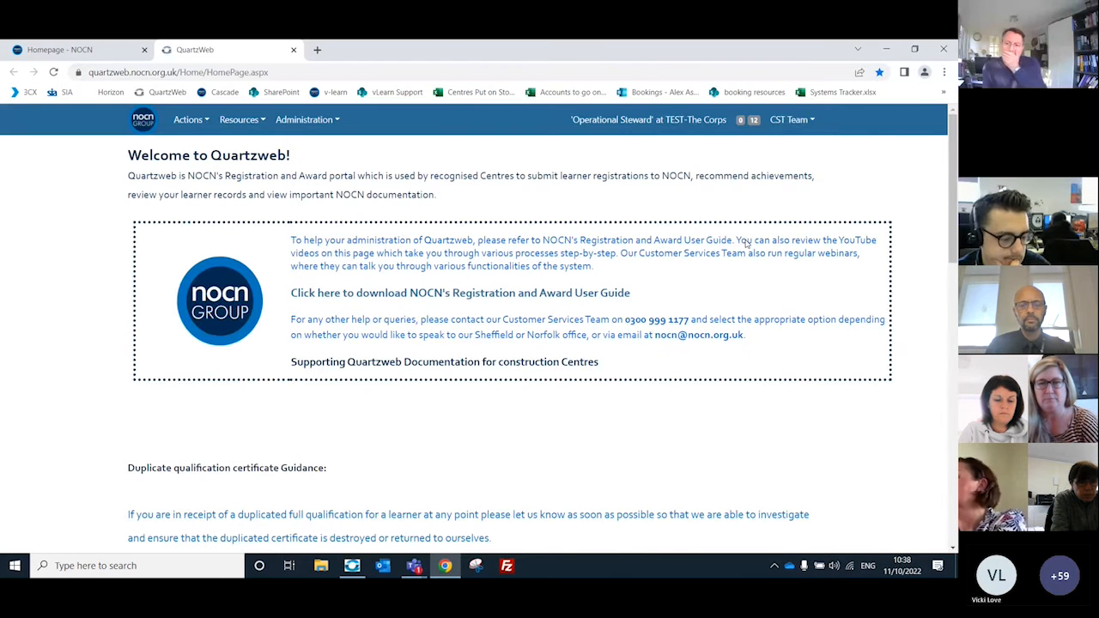
Step: Log out of Quartzweb, agree to the Terms and Conditions and log back in with the saved credentials
{"action": "left_click", "coordinate": [807, 128]}
{"action": "left_click", "coordinate": [813, 183]}
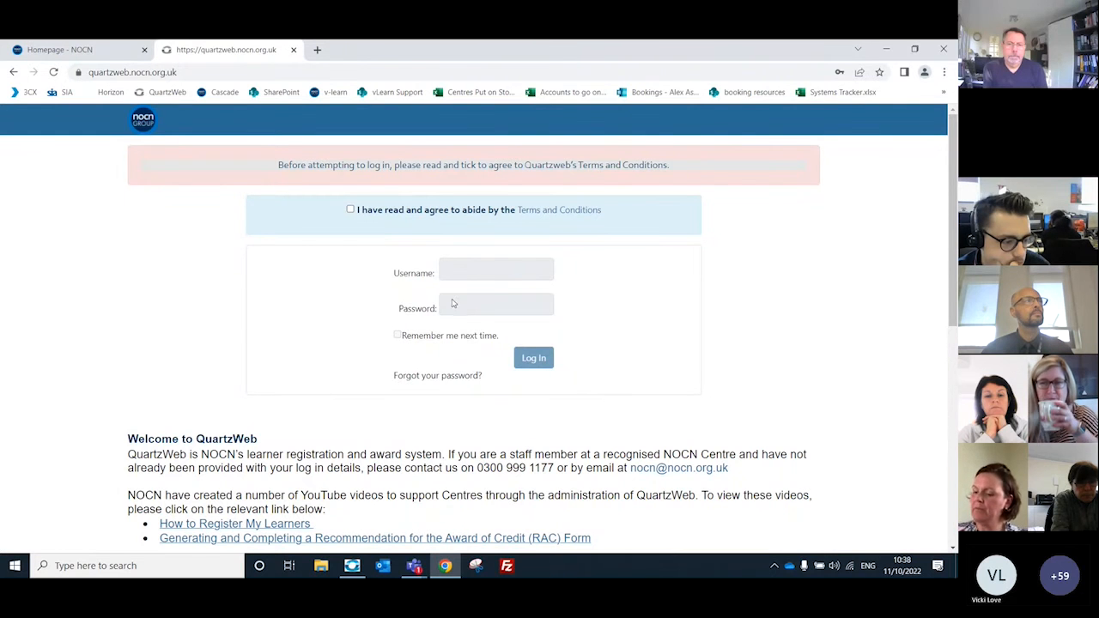
{"action": "left_click", "coordinate": [350, 209]}
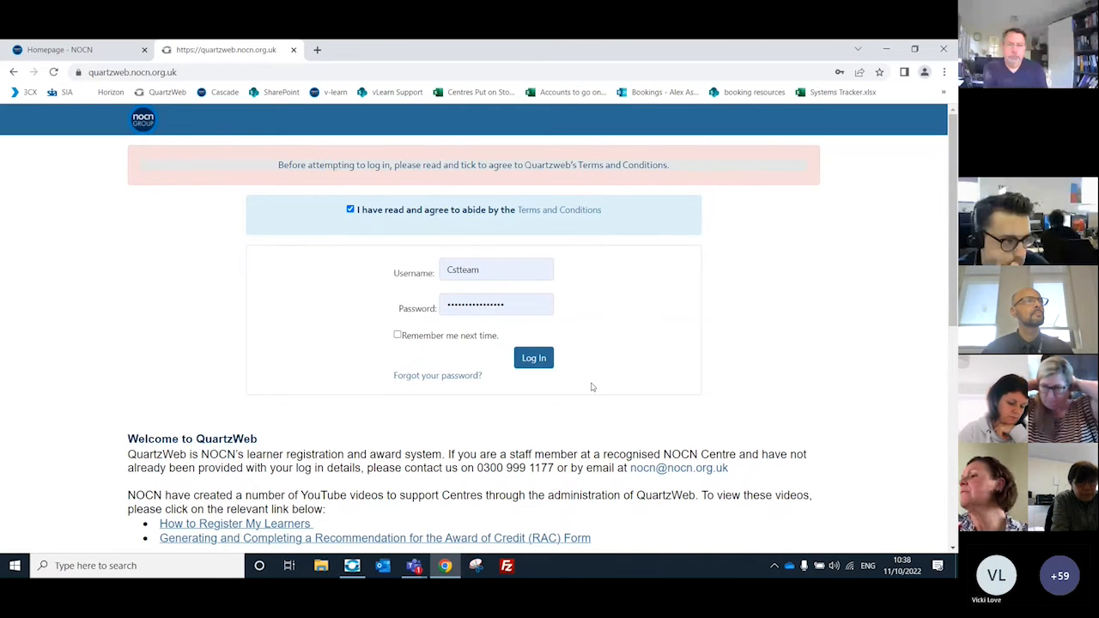
{"action": "left_click", "coordinate": [537, 367]}
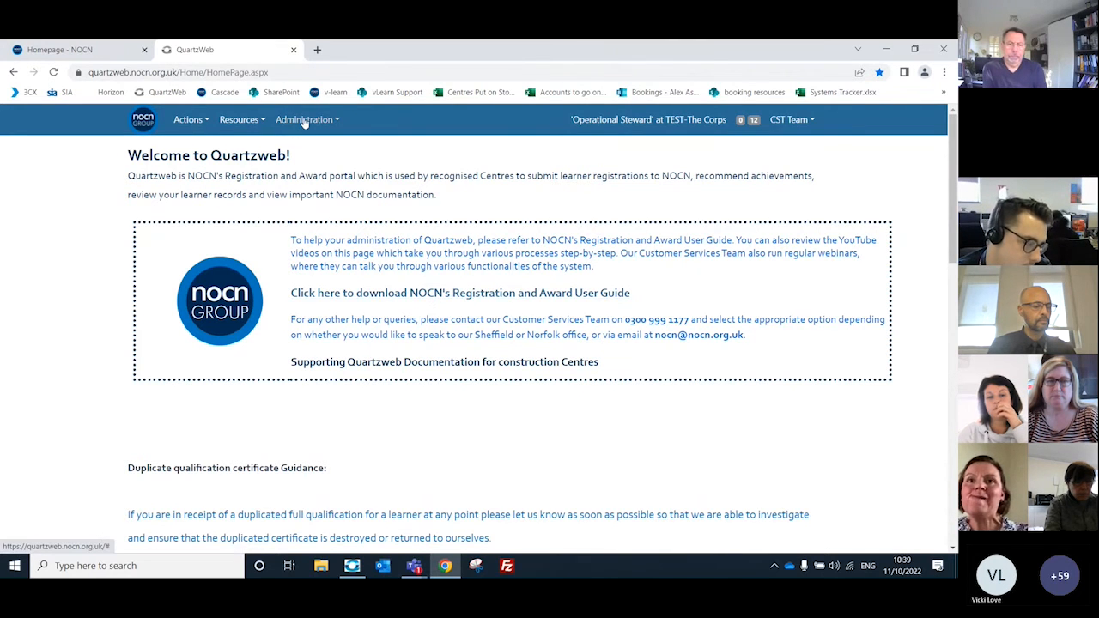
Step: Open the ERegistration Submission page
{"action": "left_click", "coordinate": [188, 120]}
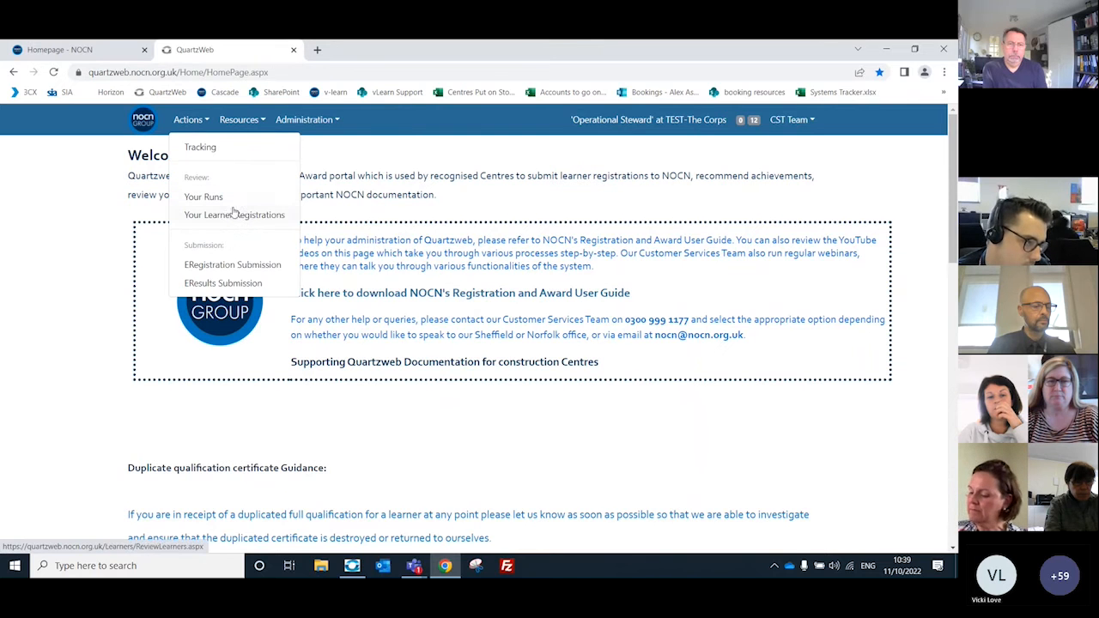
{"action": "left_click", "coordinate": [325, 152]}
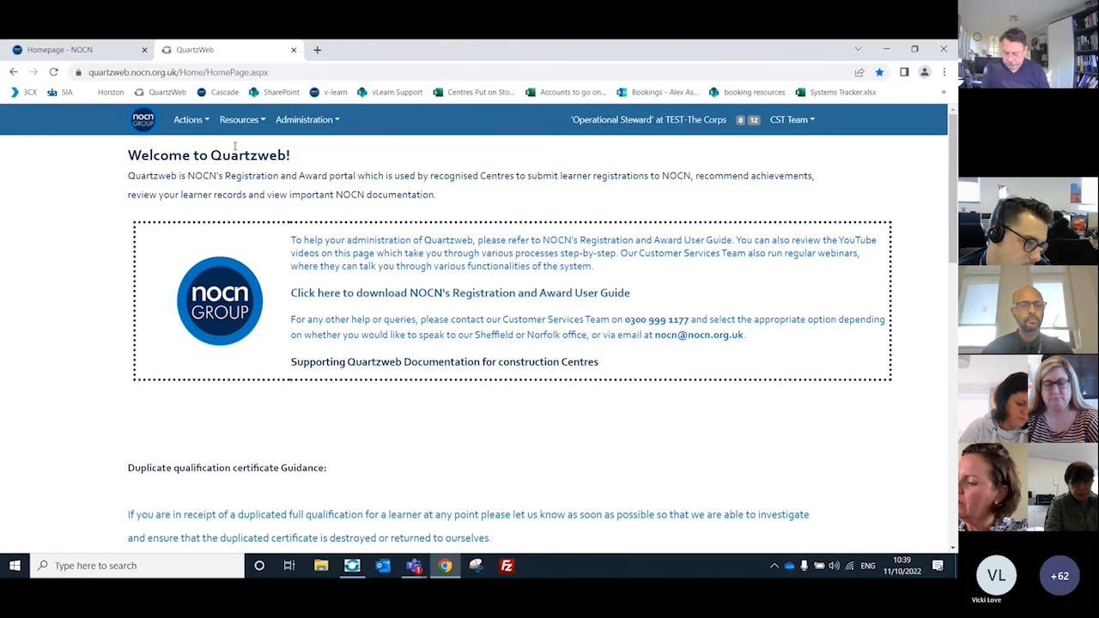
{"action": "left_click", "coordinate": [191, 121]}
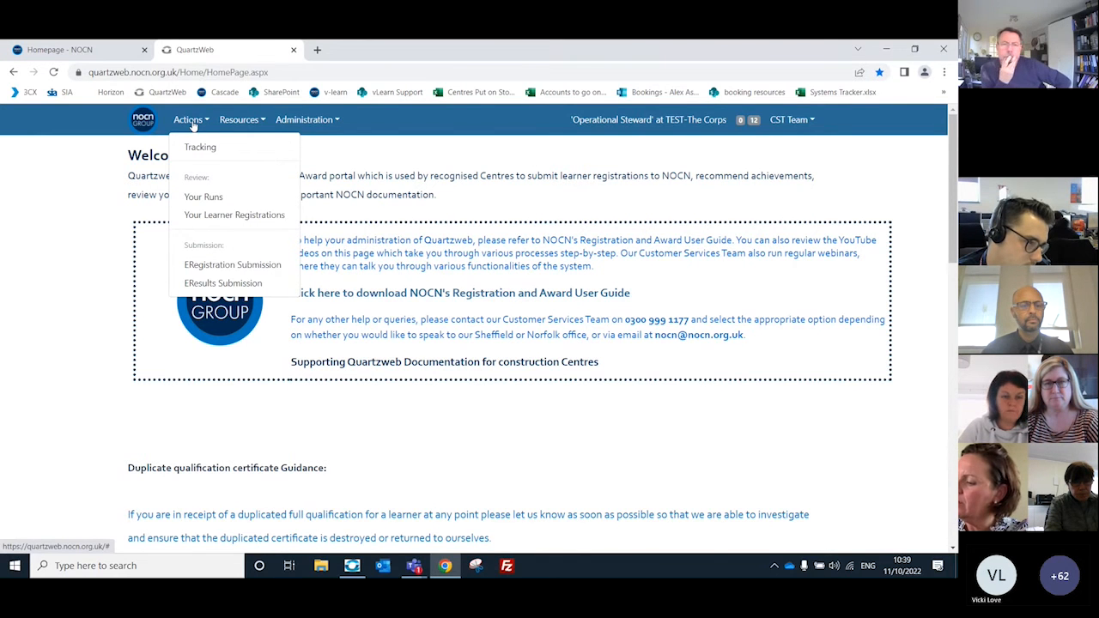
{"action": "left_click", "coordinate": [232, 273]}
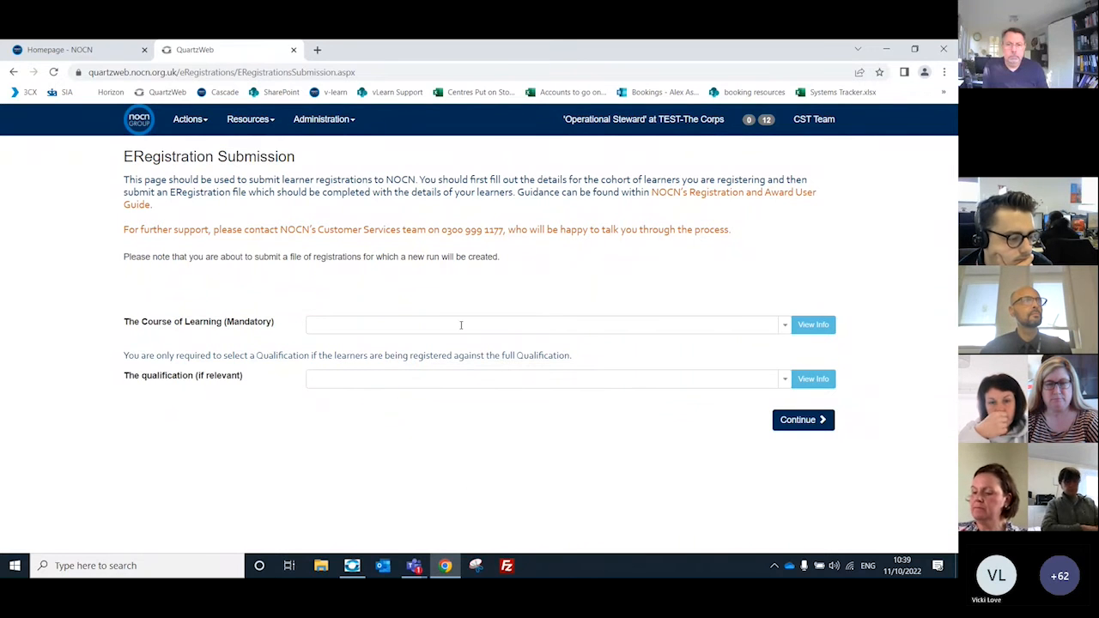
Step: Find courses matching "forest" and set the Course of Learning to NOCN Level 2 Award for Forest School Assistants [30006597]
{"action": "left_click", "coordinate": [783, 326]}
{"action": "scroll", "coordinate": [470, 375], "scroll_direction": "down", "scroll_amount": 2}
{"action": "scroll", "coordinate": [469, 375], "scroll_direction": "down", "scroll_amount": 4}
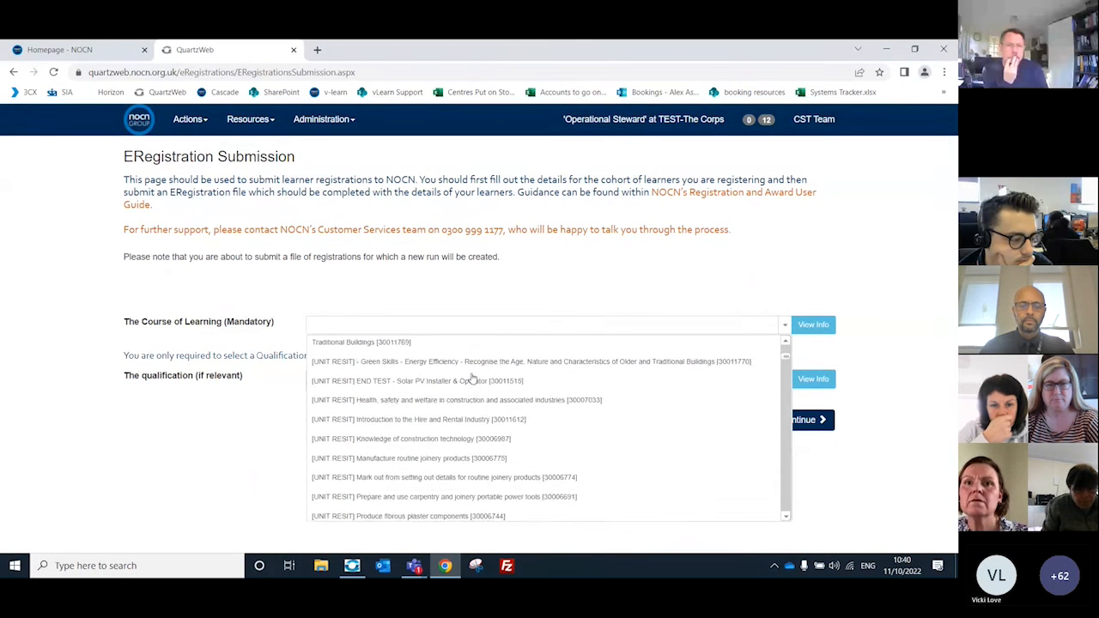
{"action": "scroll", "coordinate": [471, 378], "scroll_direction": "up", "scroll_amount": 6}
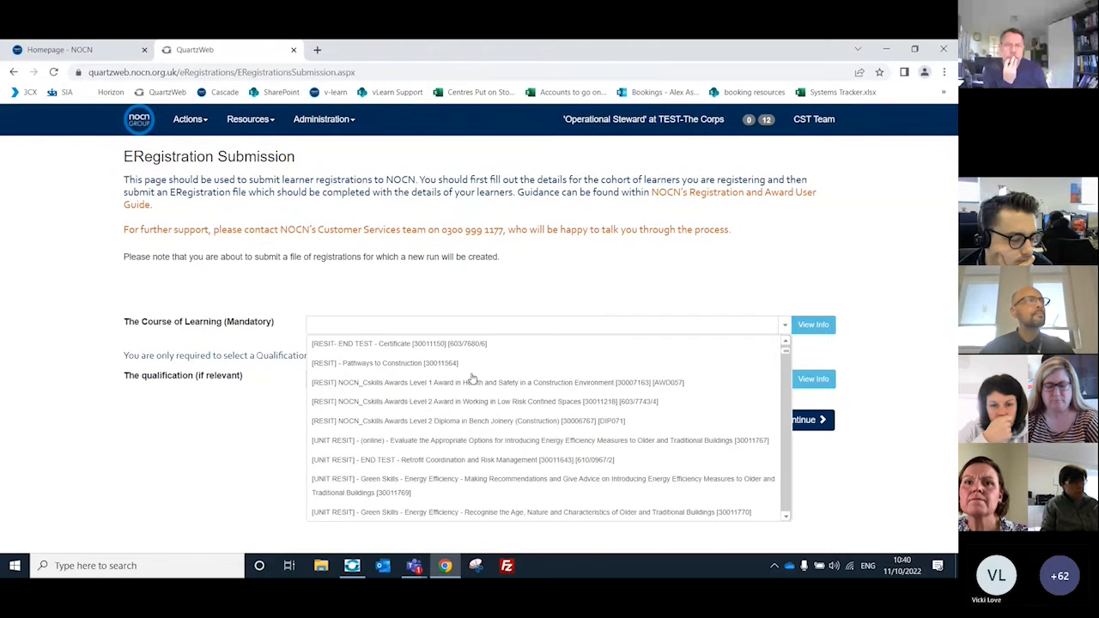
{"action": "left_click", "coordinate": [446, 323]}
{"action": "type", "text": "forest"}
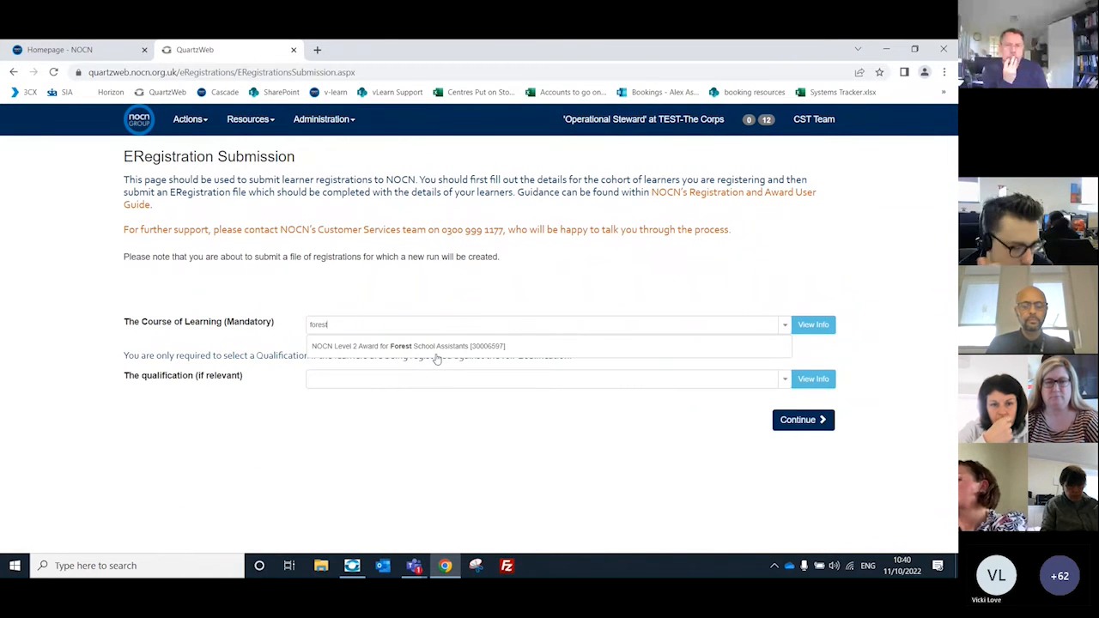
{"action": "left_click", "coordinate": [435, 348]}
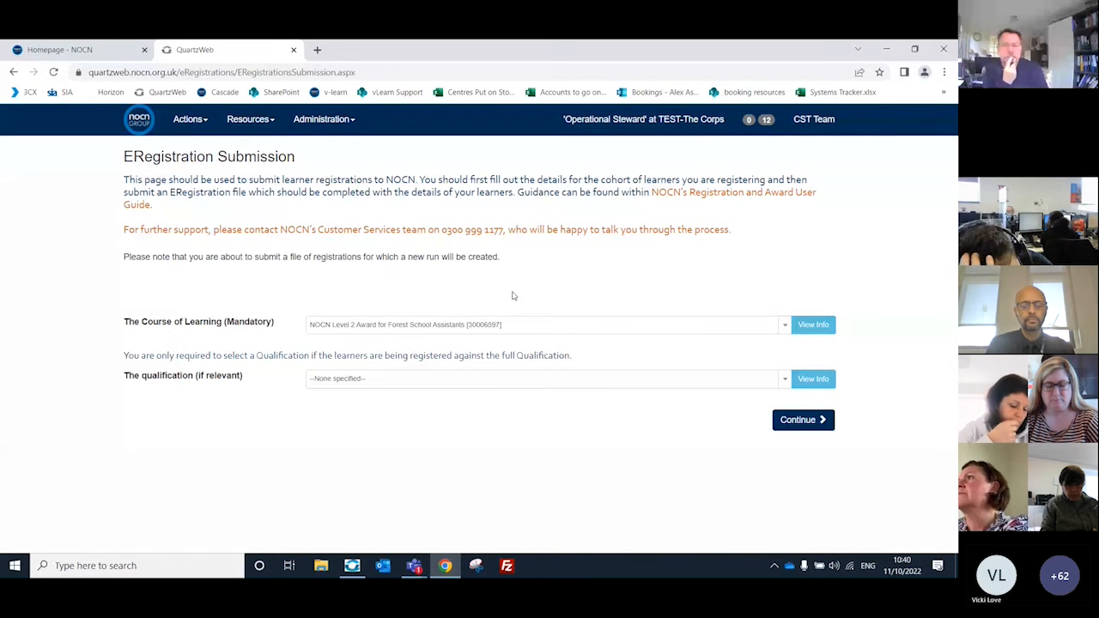
Step: Set the qualification to 30000790 - NOCN Level 2 Award for Forest School Assistants and continue to the run details
{"action": "left_click", "coordinate": [785, 381]}
{"action": "left_click", "coordinate": [423, 423]}
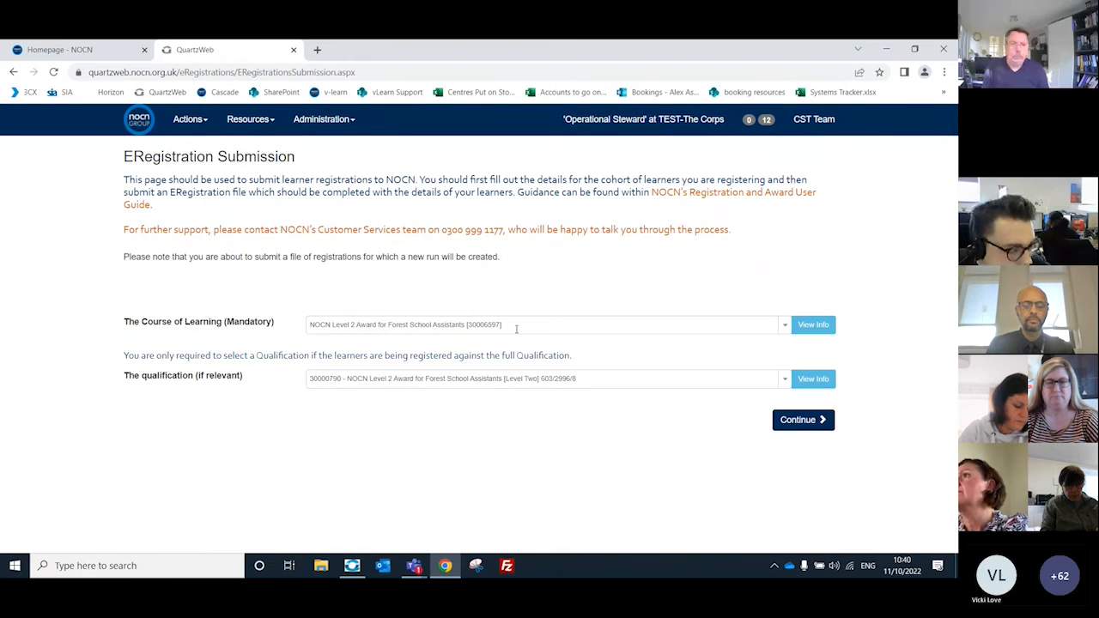
{"action": "left_click_drag", "start_coordinate": [517, 329], "coordinate": [540, 322]}
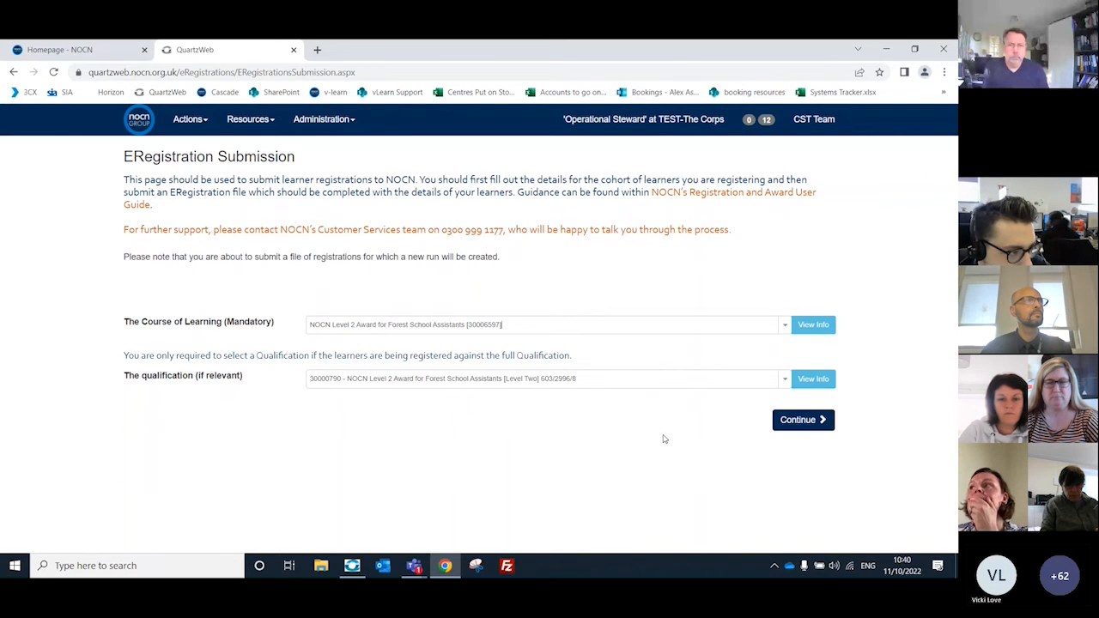
{"action": "left_click", "coordinate": [794, 420]}
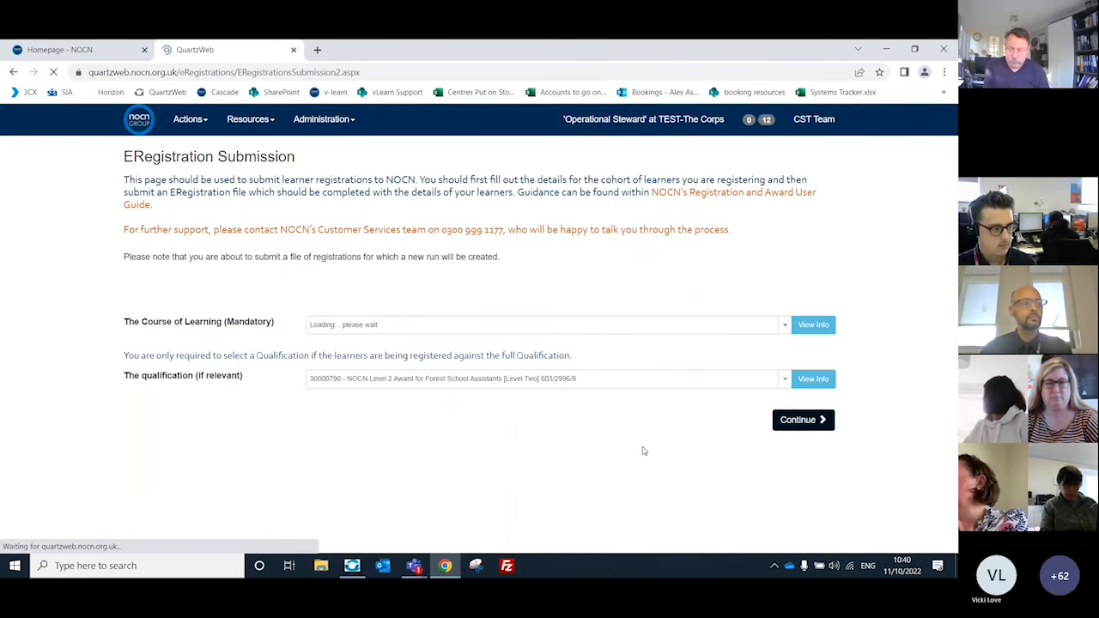
Step: Set the Run Start Date to 18/10/2022 and the Run End Date to 25/10/2022
{"action": "scroll", "coordinate": [609, 329], "scroll_direction": "down", "scroll_amount": 1}
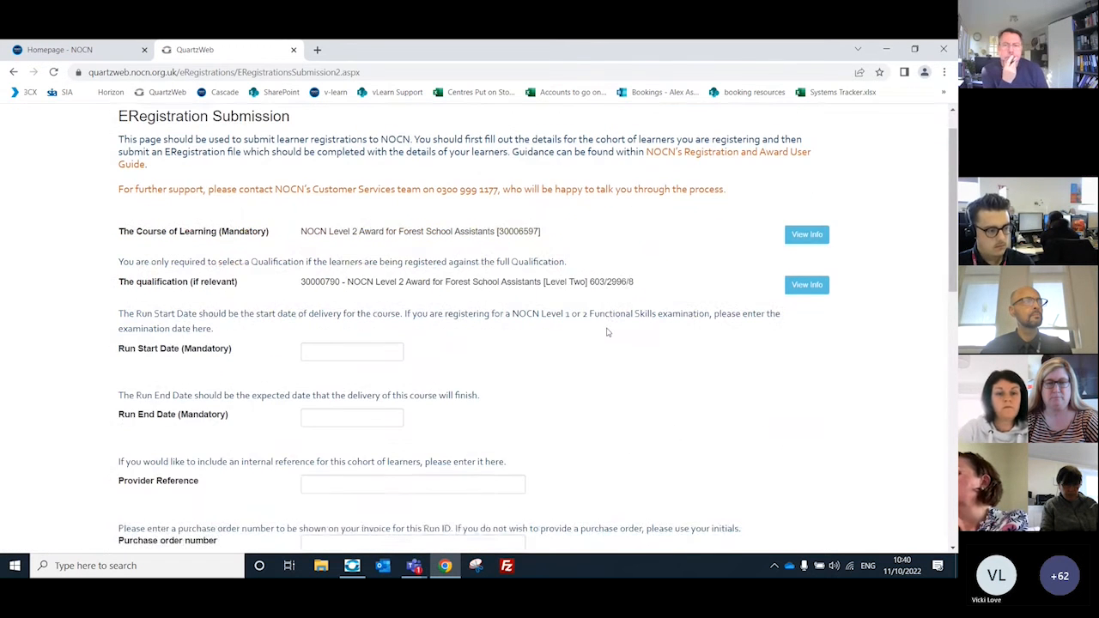
{"action": "scroll", "coordinate": [453, 329], "scroll_direction": "down", "scroll_amount": 1}
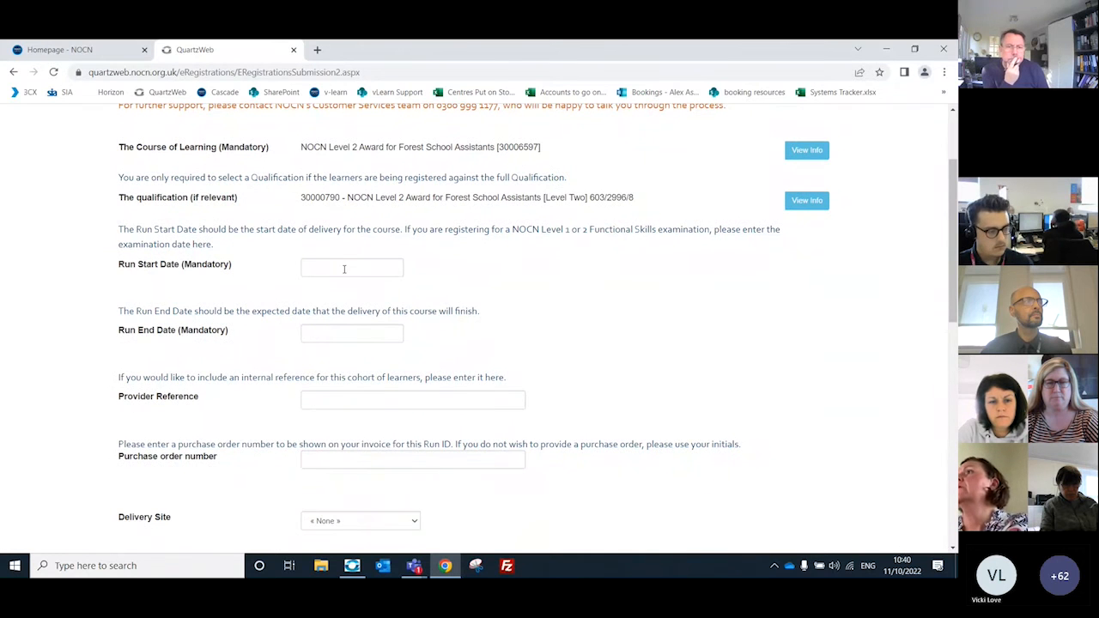
{"action": "left_click", "coordinate": [344, 269]}
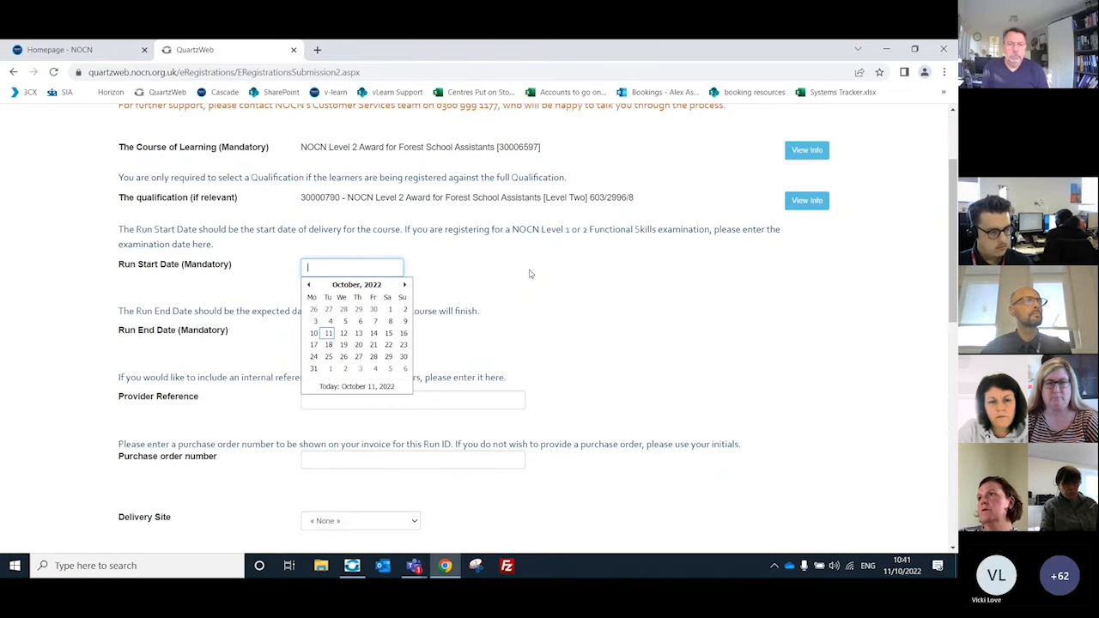
{"action": "left_click", "coordinate": [328, 345]}
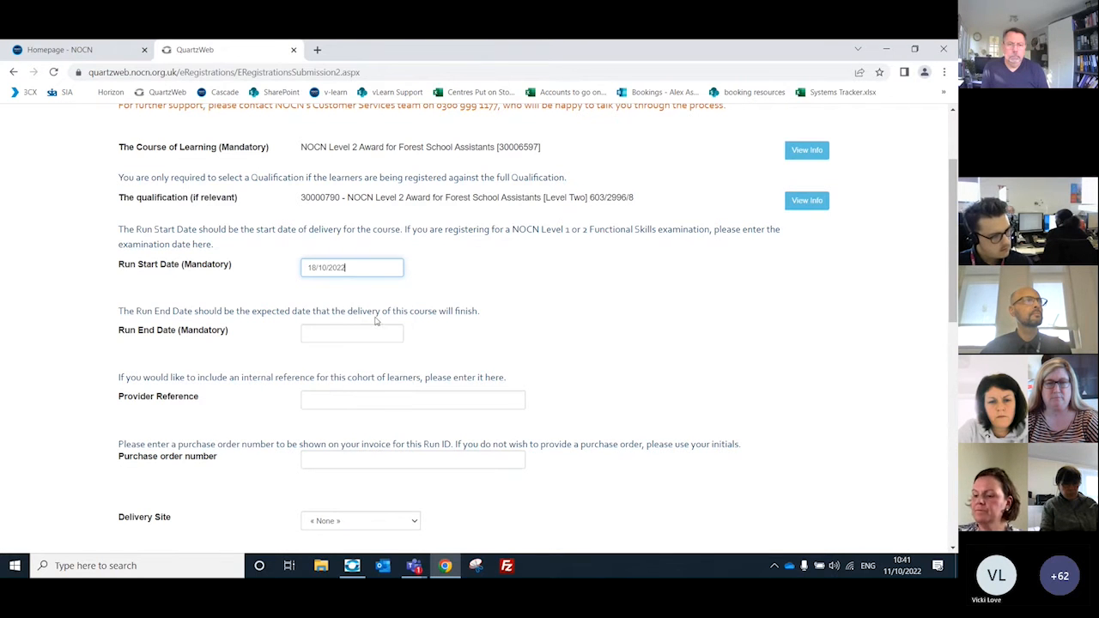
{"action": "left_click", "coordinate": [344, 335]}
{"action": "left_click", "coordinate": [405, 330]}
{"action": "left_click", "coordinate": [383, 331]}
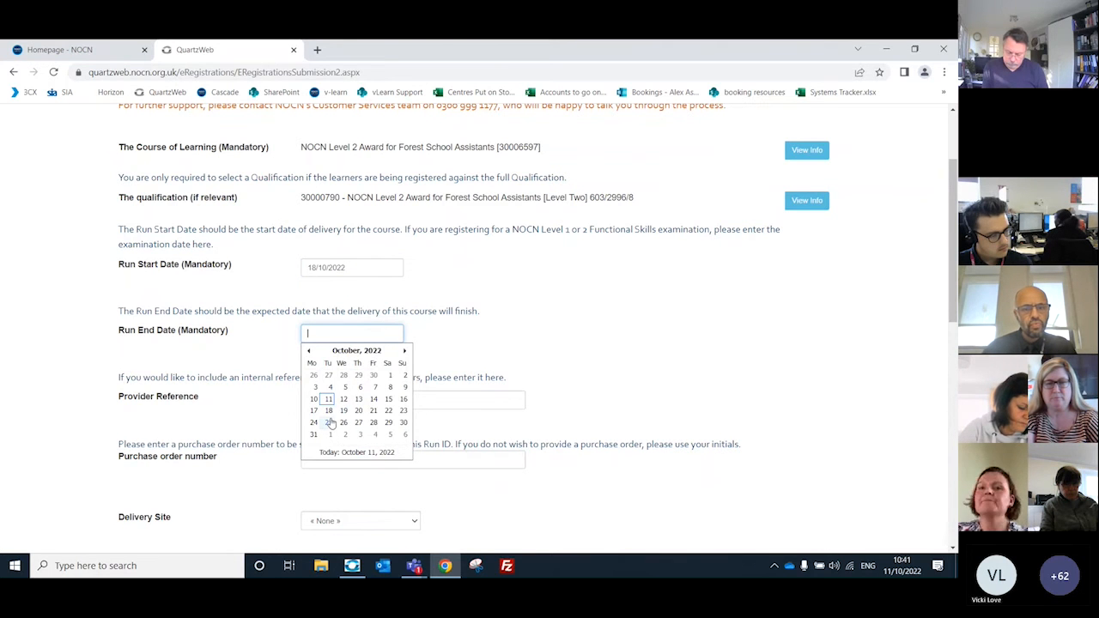
{"action": "left_click", "coordinate": [329, 422]}
Step: Enter 11.10.22 as the Provider Reference for this cohort of learners
{"action": "scroll", "coordinate": [511, 298], "scroll_direction": "down", "scroll_amount": 1}
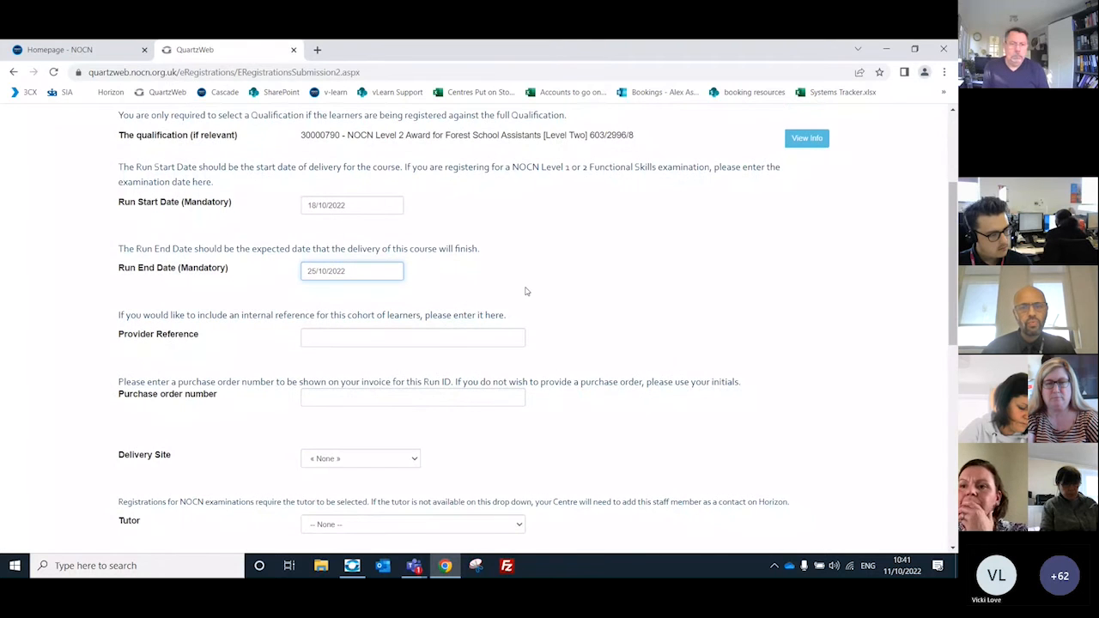
{"action": "scroll", "coordinate": [525, 289], "scroll_direction": "up", "scroll_amount": 1}
{"action": "scroll", "coordinate": [503, 334], "scroll_direction": "down", "scroll_amount": 1}
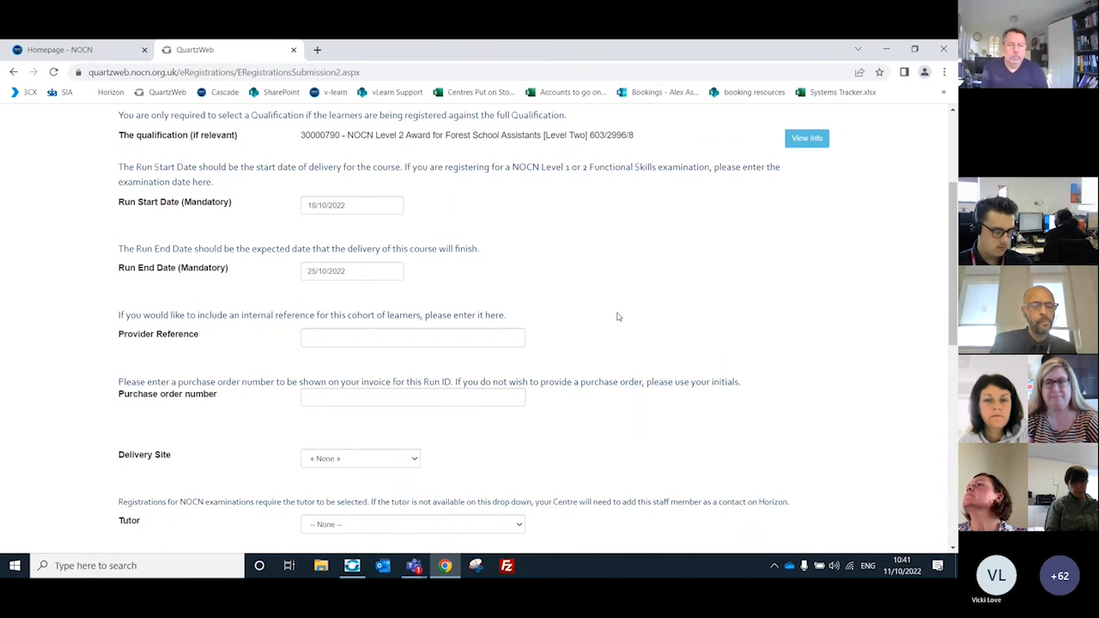
{"action": "left_click", "coordinate": [506, 337]}
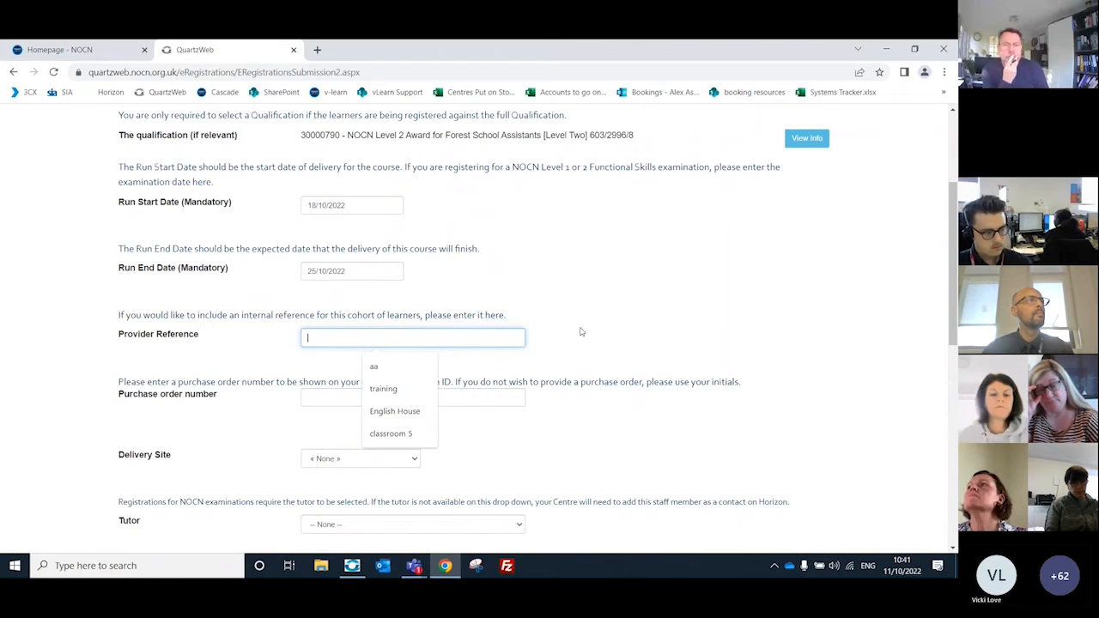
{"action": "type", "text": "11.10"}
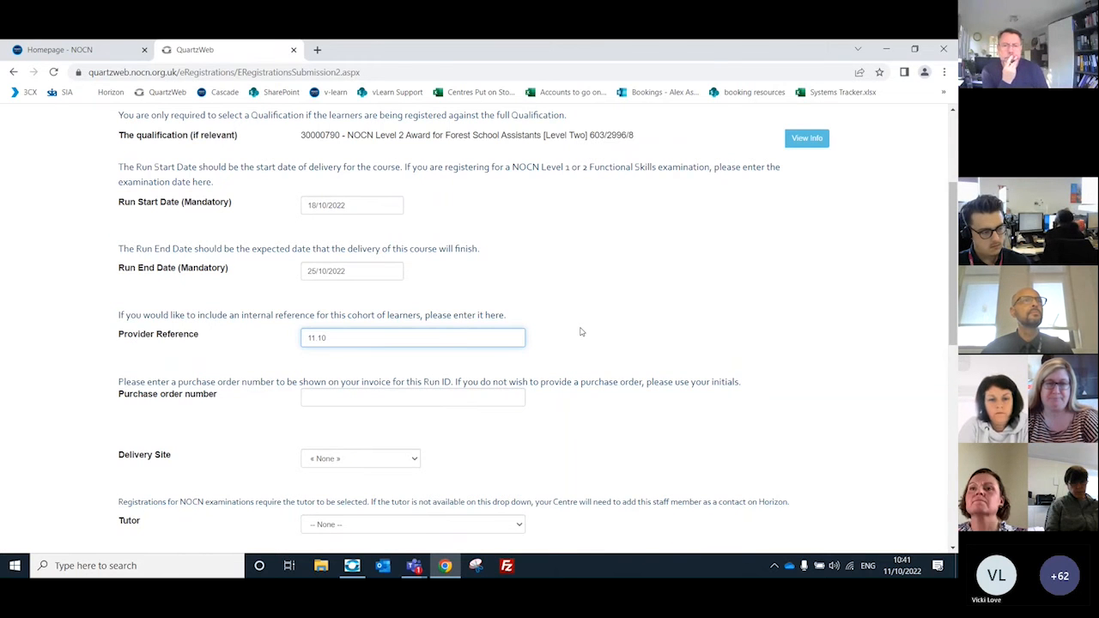
{"action": "type", "text": ".22"}
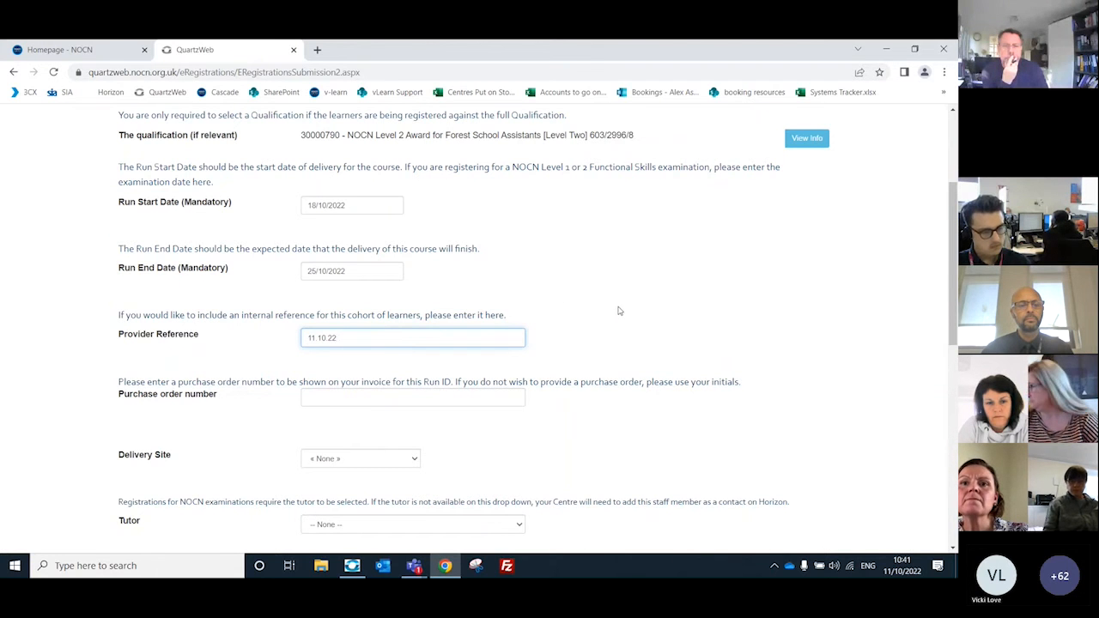
Step: Fill in the purchase order number with the same date as the Provider Reference
{"action": "scroll", "coordinate": [620, 295], "scroll_direction": "down", "scroll_amount": 1}
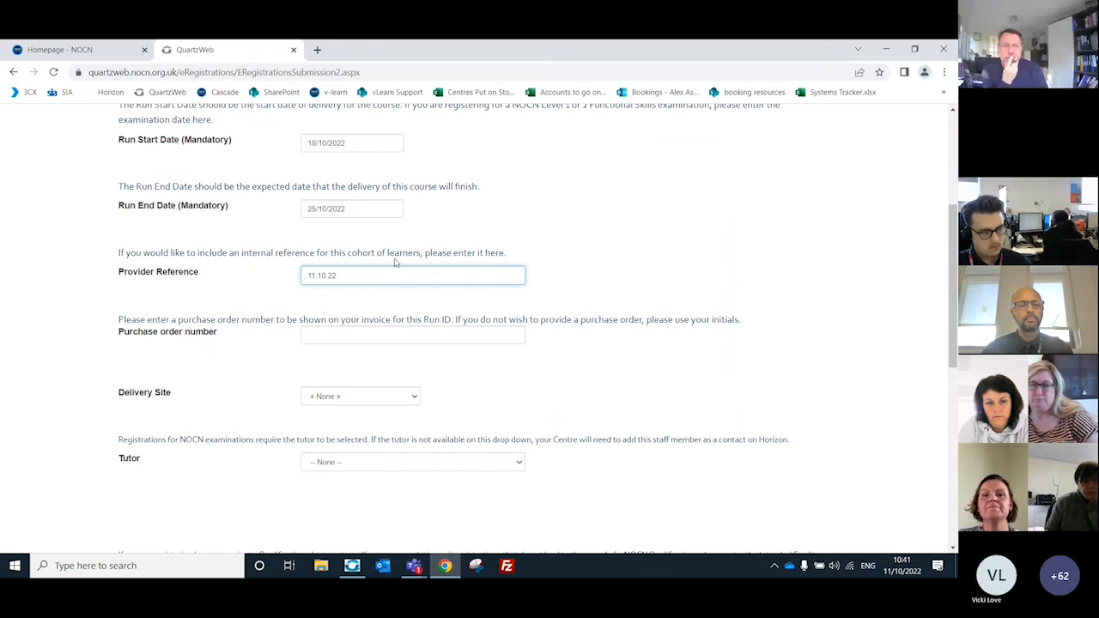
{"action": "left_click", "coordinate": [434, 334]}
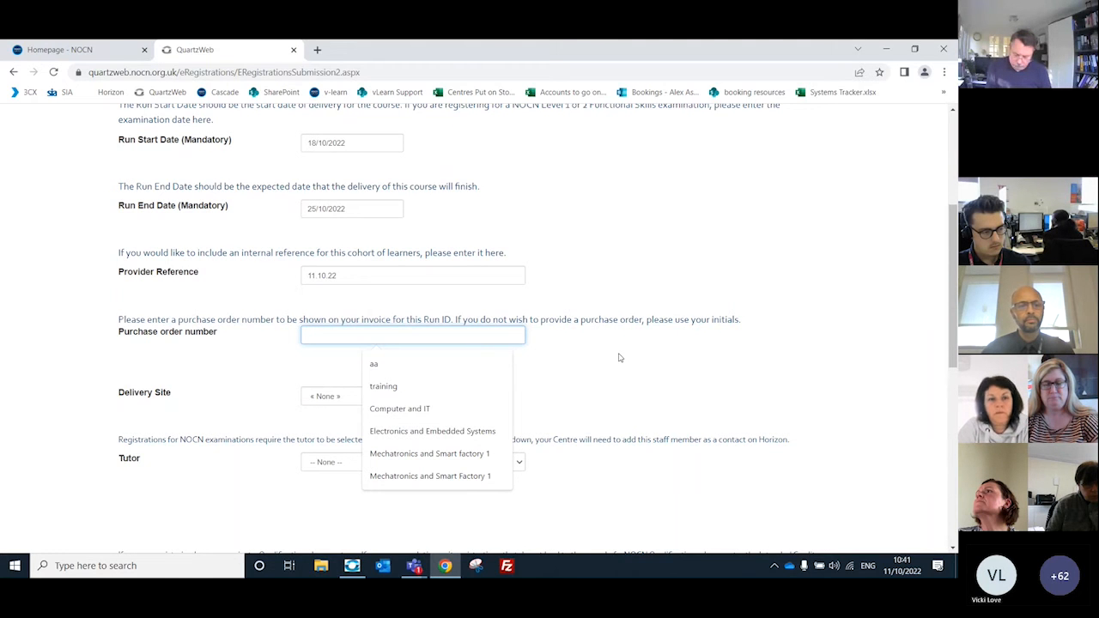
{"action": "type", "text": "11.10.22"}
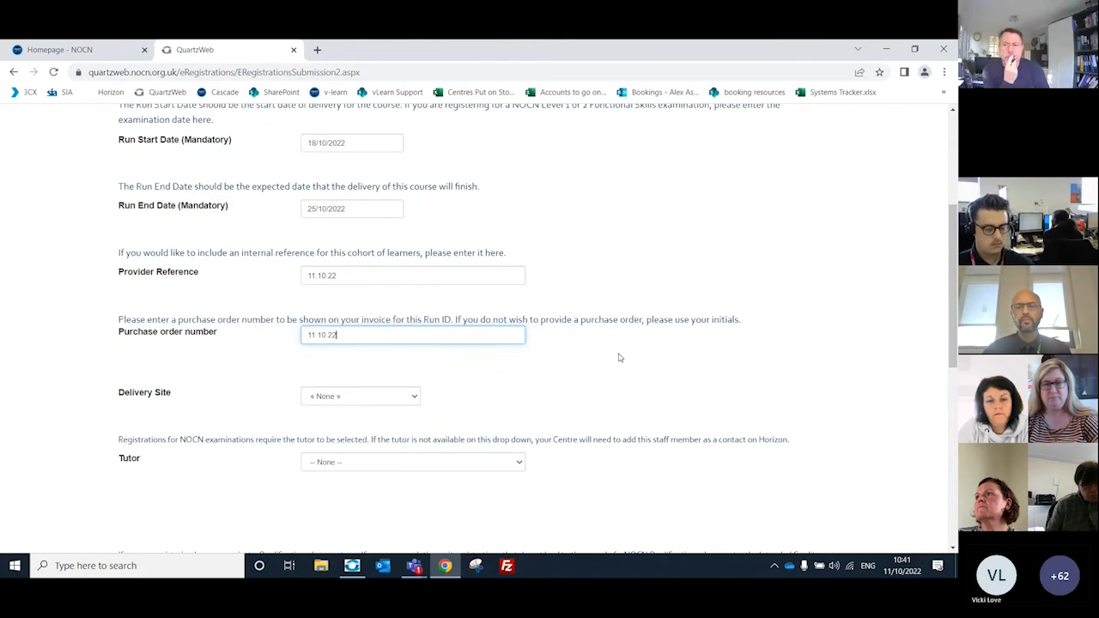
Step: Set the Delivery Site to Main Site
{"action": "scroll", "coordinate": [620, 357], "scroll_direction": "down", "scroll_amount": 3}
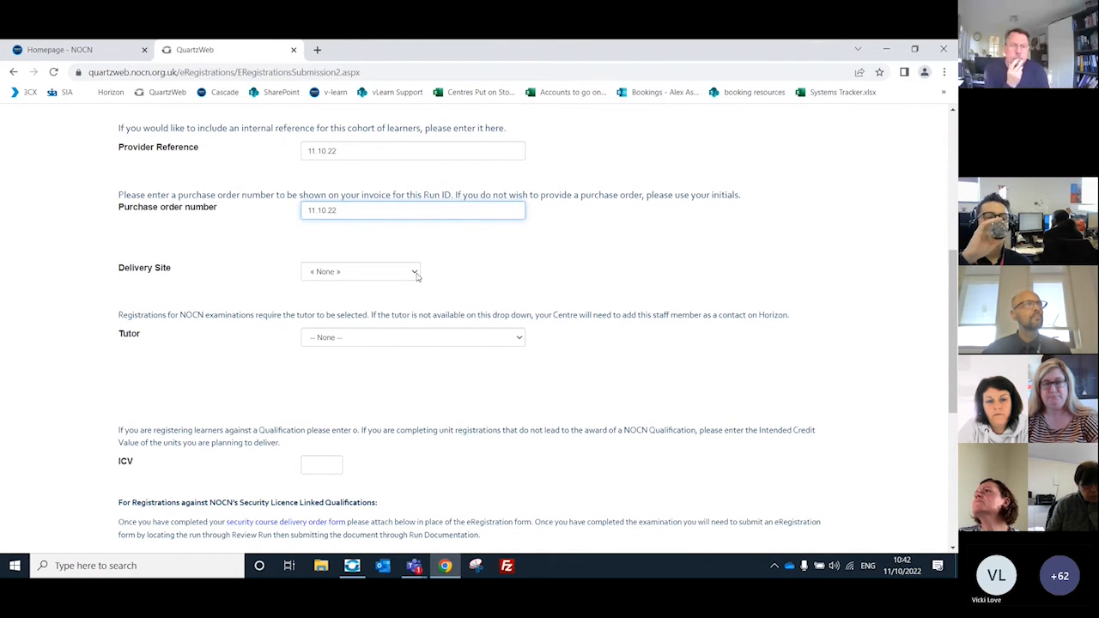
{"action": "left_click", "coordinate": [416, 273]}
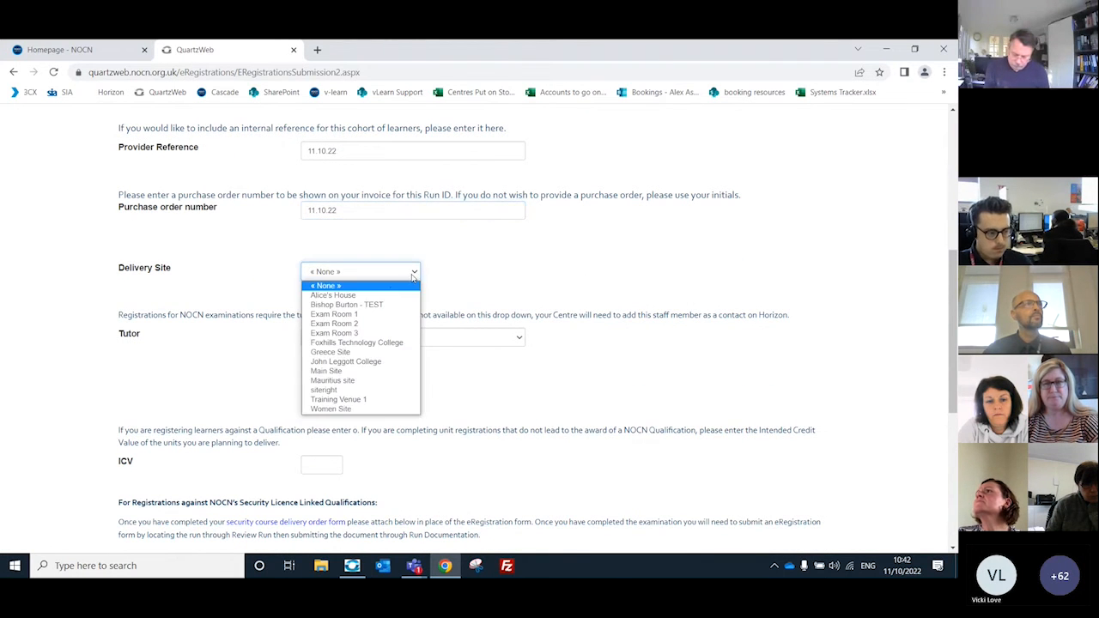
{"action": "left_click", "coordinate": [372, 371]}
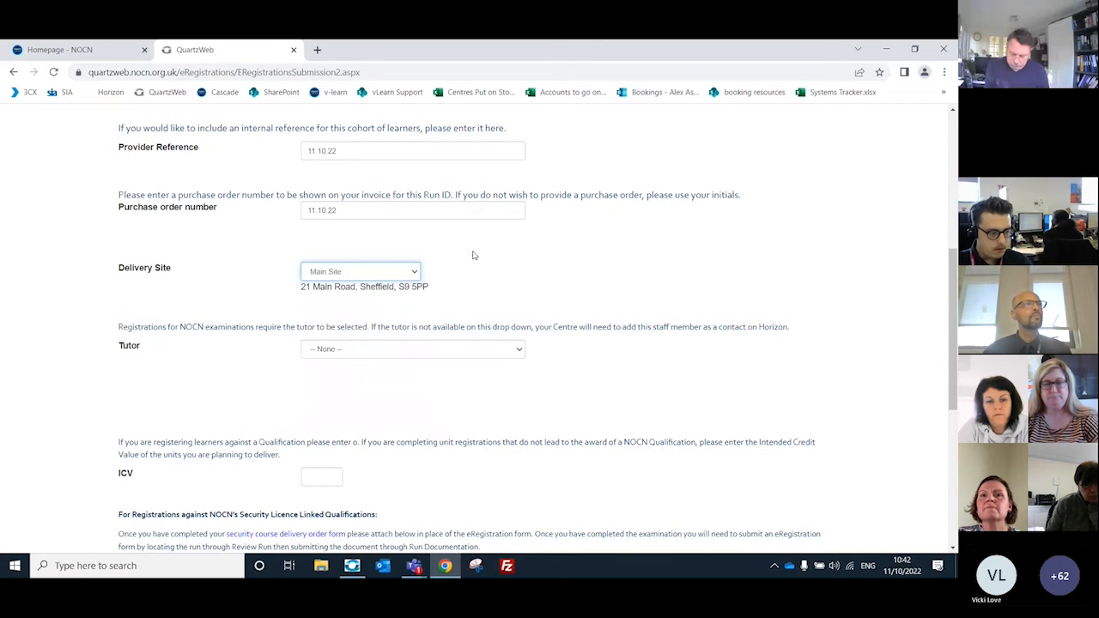
{"action": "scroll", "coordinate": [480, 250], "scroll_direction": "down", "scroll_amount": 1}
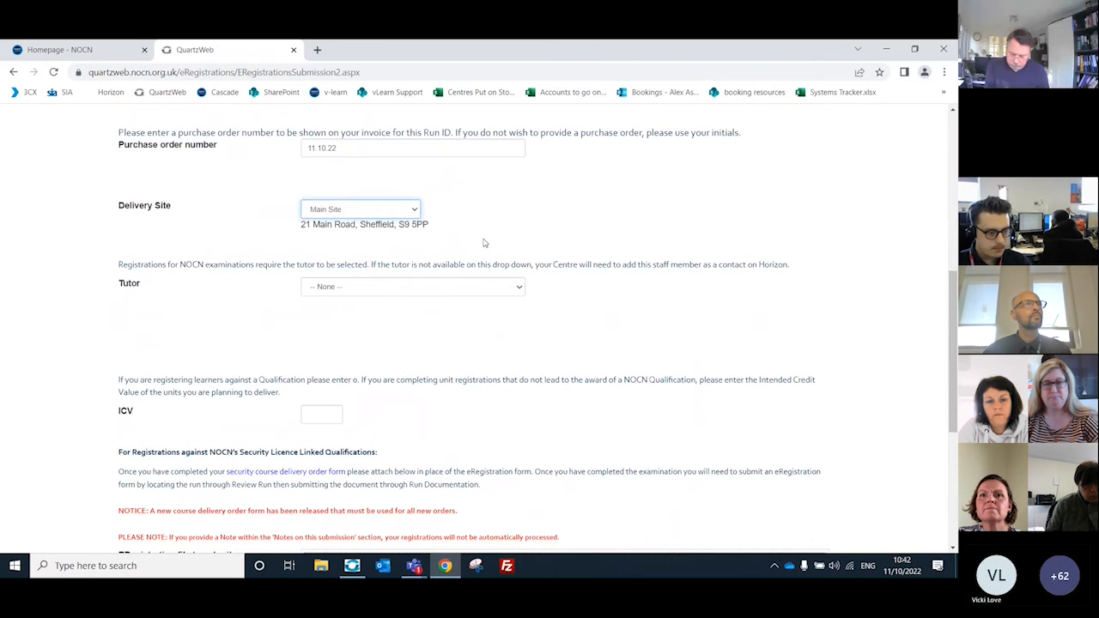
Step: Select the first listed tutor for the run and enter 0 as the ICV
{"action": "left_click", "coordinate": [518, 292]}
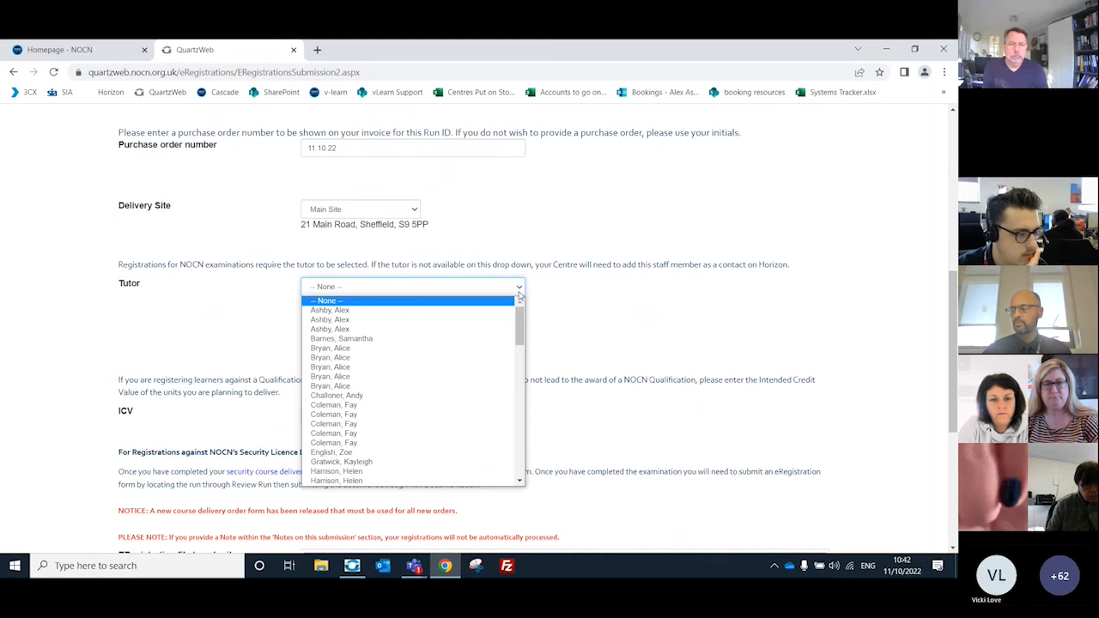
{"action": "left_click", "coordinate": [449, 311]}
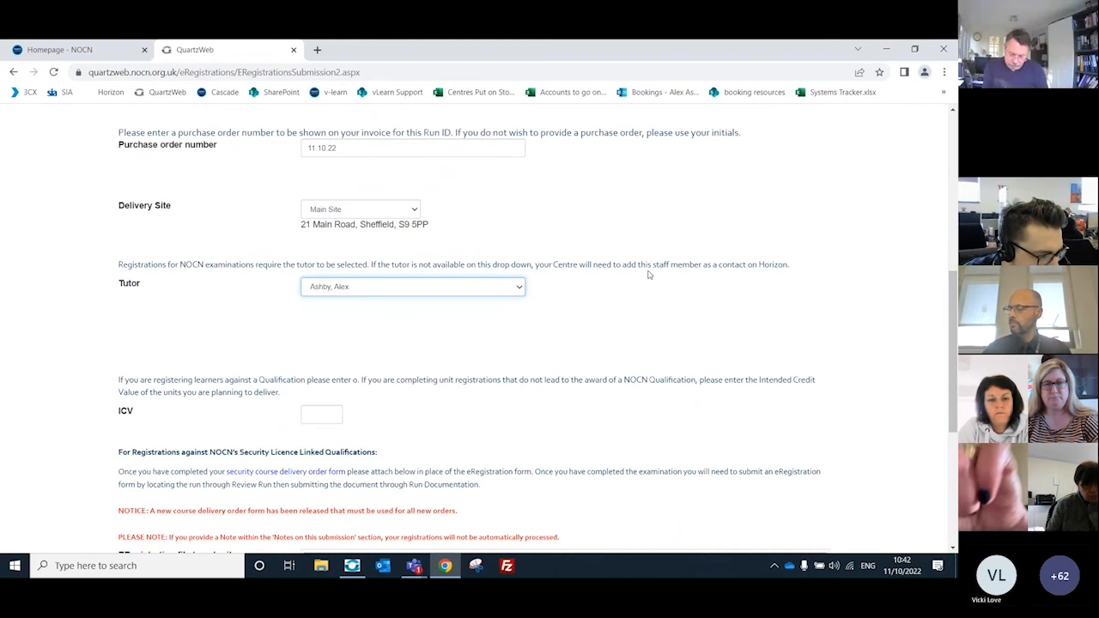
{"action": "scroll", "coordinate": [600, 269], "scroll_direction": "down", "scroll_amount": 2}
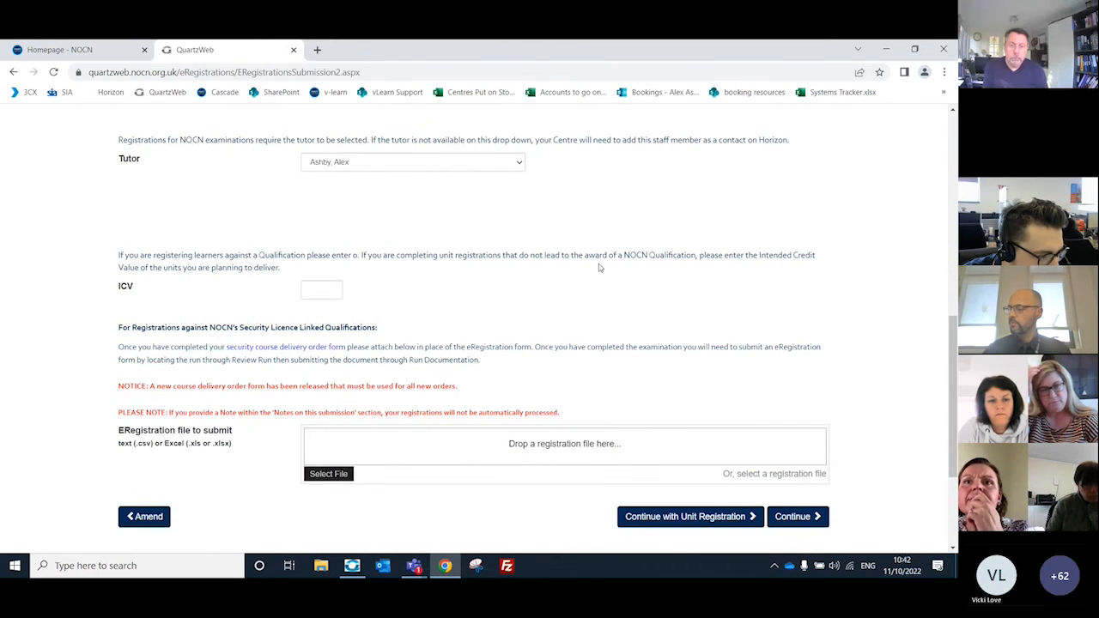
{"action": "scroll", "coordinate": [600, 269], "scroll_direction": "up", "scroll_amount": 2}
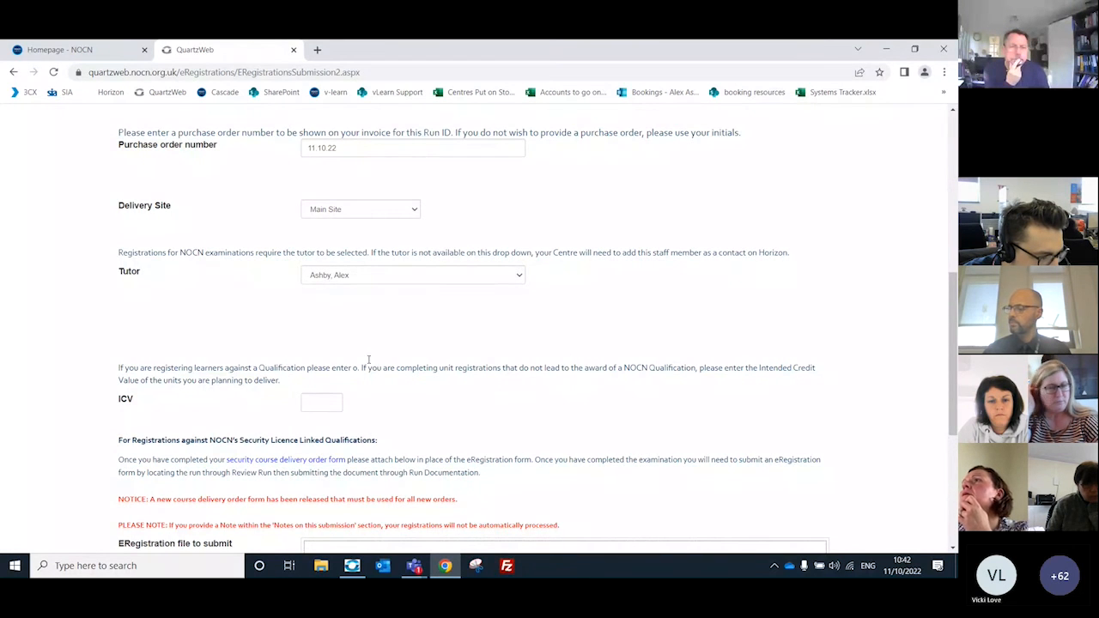
{"action": "left_click_drag", "start_coordinate": [955, 291], "coordinate": [954, 130]}
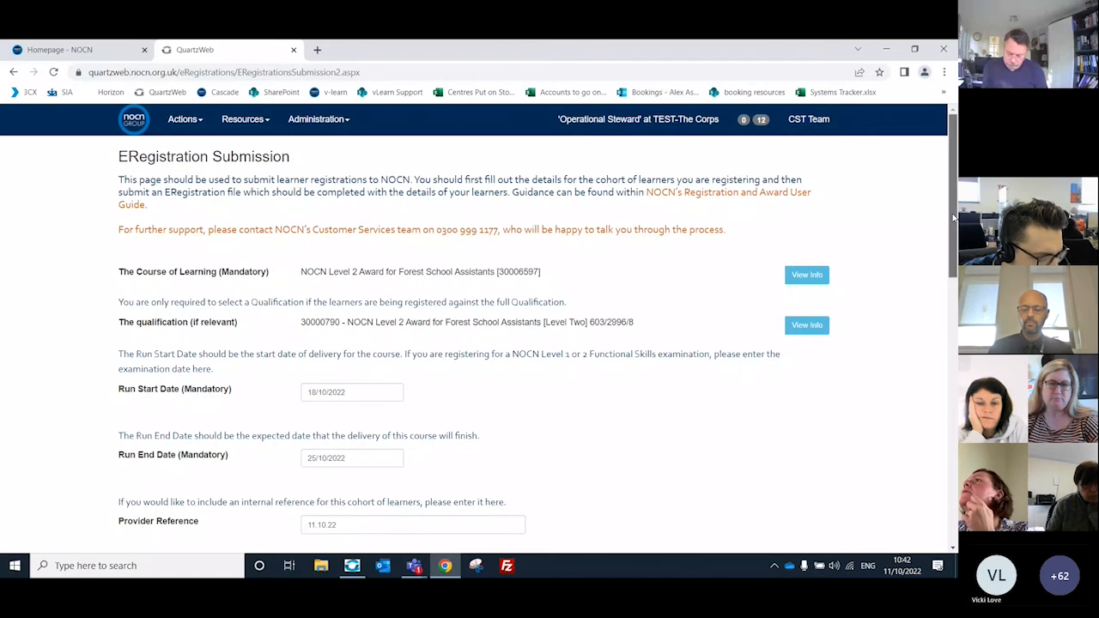
{"action": "scroll", "coordinate": [601, 360], "scroll_direction": "down", "scroll_amount": 4}
{"action": "left_click", "coordinate": [314, 464]}
{"action": "type", "text": "0"}
{"action": "left_click", "coordinate": [482, 455]}
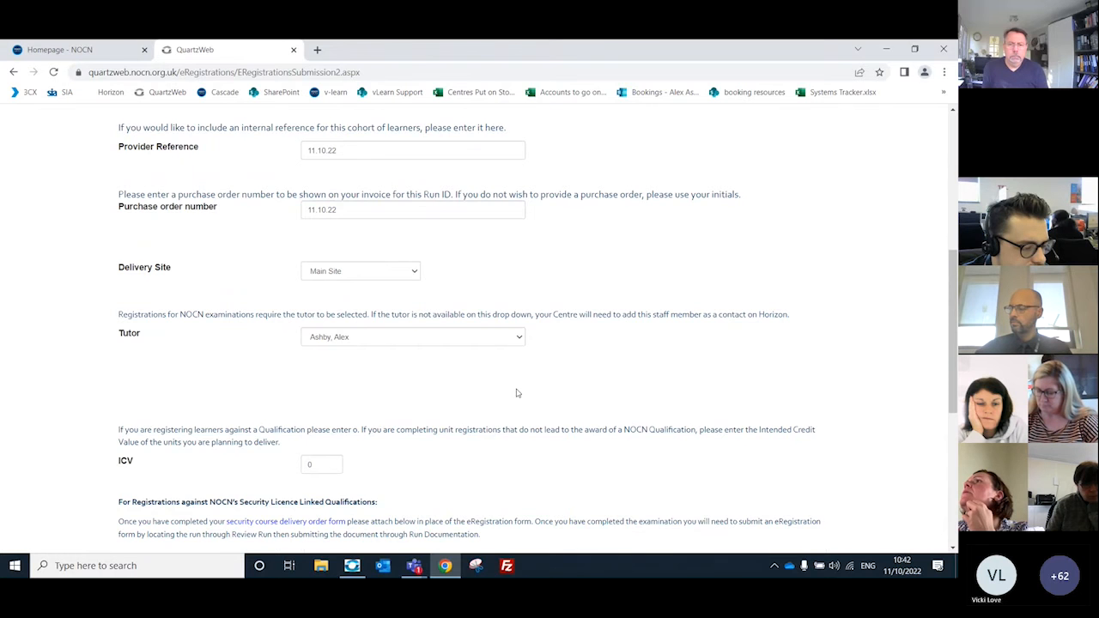
Step: View the unit information for the course of learning, NOCN Level 2 Award for Forest School Assistants, and close it
{"action": "scroll", "coordinate": [516, 393], "scroll_direction": "down", "scroll_amount": 1}
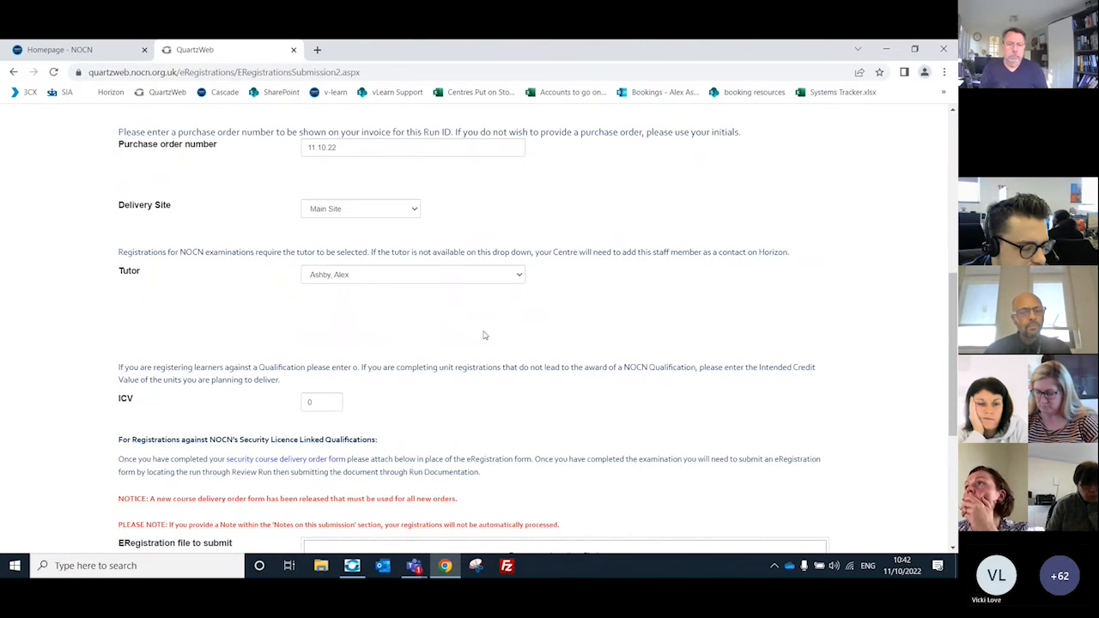
{"action": "scroll", "coordinate": [483, 336], "scroll_direction": "up", "scroll_amount": 5}
{"action": "scroll", "coordinate": [375, 229], "scroll_direction": "up", "scroll_amount": 1}
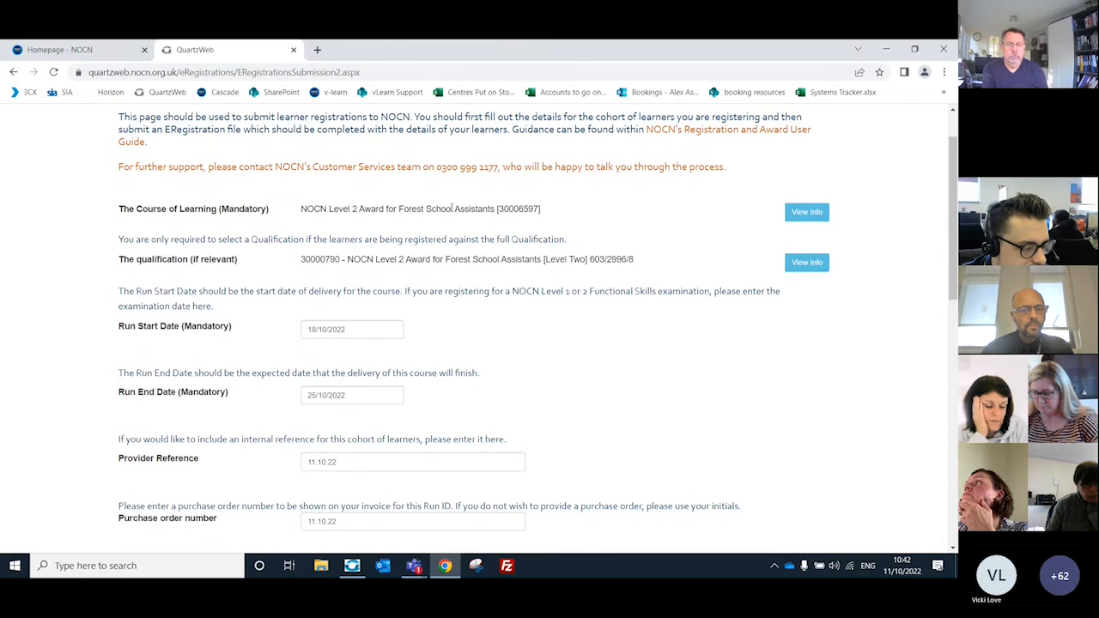
{"action": "left_click", "coordinate": [808, 220]}
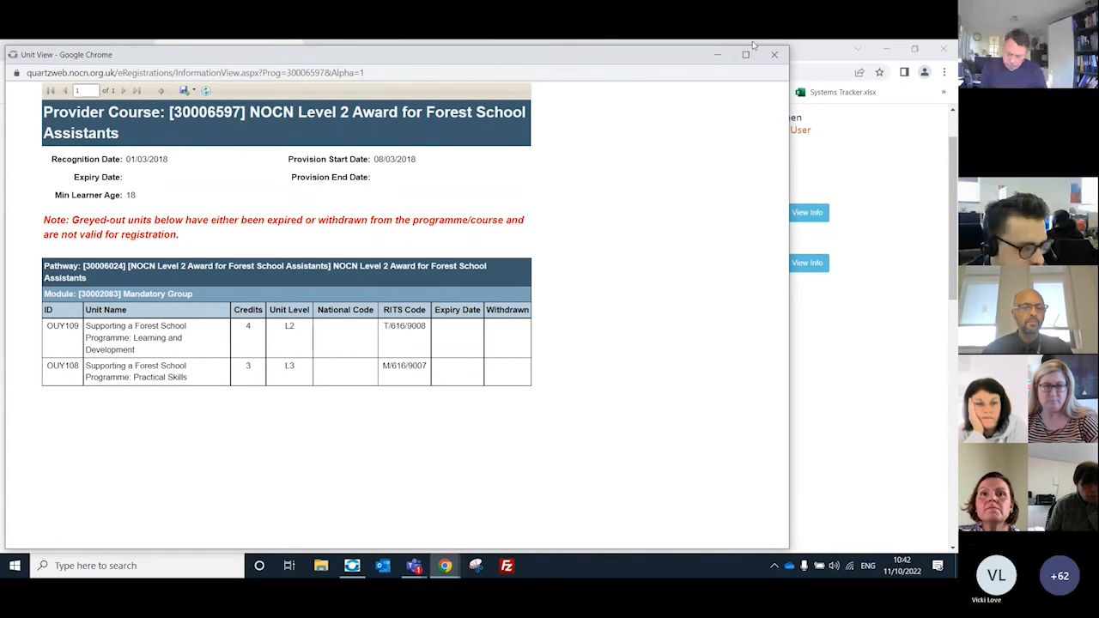
{"action": "left_click", "coordinate": [774, 54]}
Step: Download the Standard ERegistration submission form as an Excel file, open it in Excel and enable editing
{"action": "scroll", "coordinate": [477, 344], "scroll_direction": "down", "scroll_amount": 4}
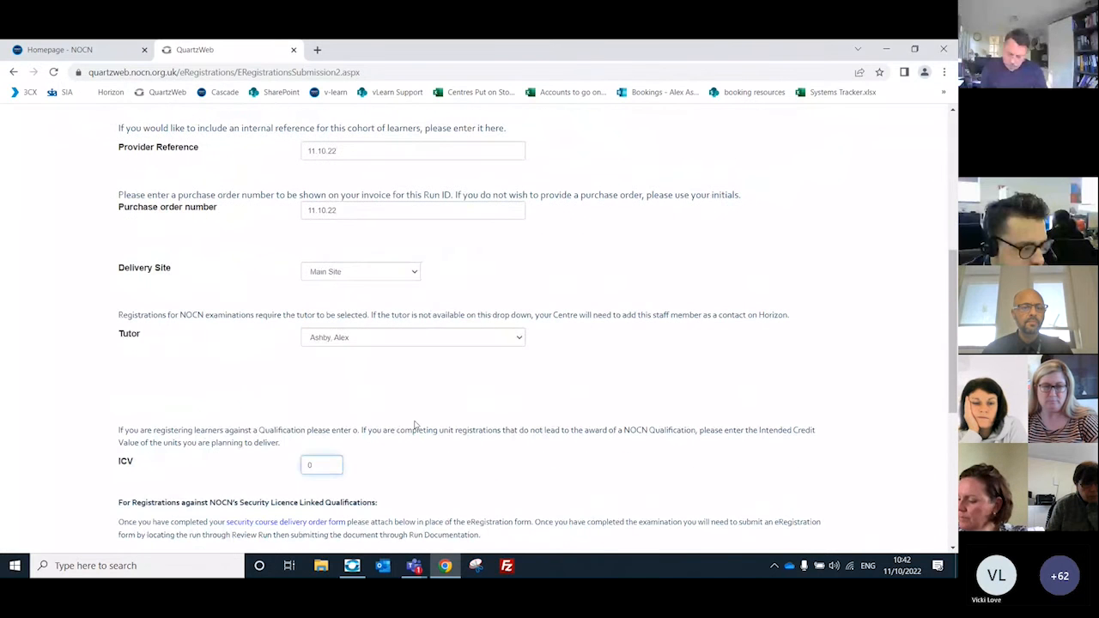
{"action": "scroll", "coordinate": [425, 416], "scroll_direction": "down", "scroll_amount": 1}
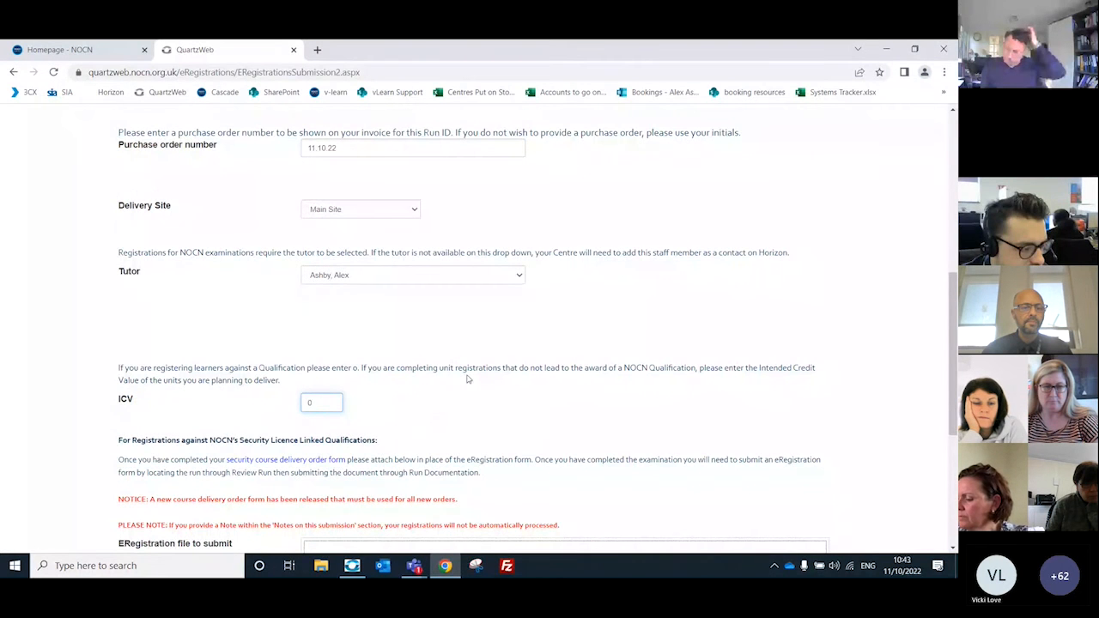
{"action": "scroll", "coordinate": [468, 379], "scroll_direction": "down", "scroll_amount": 1}
{"action": "scroll", "coordinate": [449, 321], "scroll_direction": "down", "scroll_amount": 1}
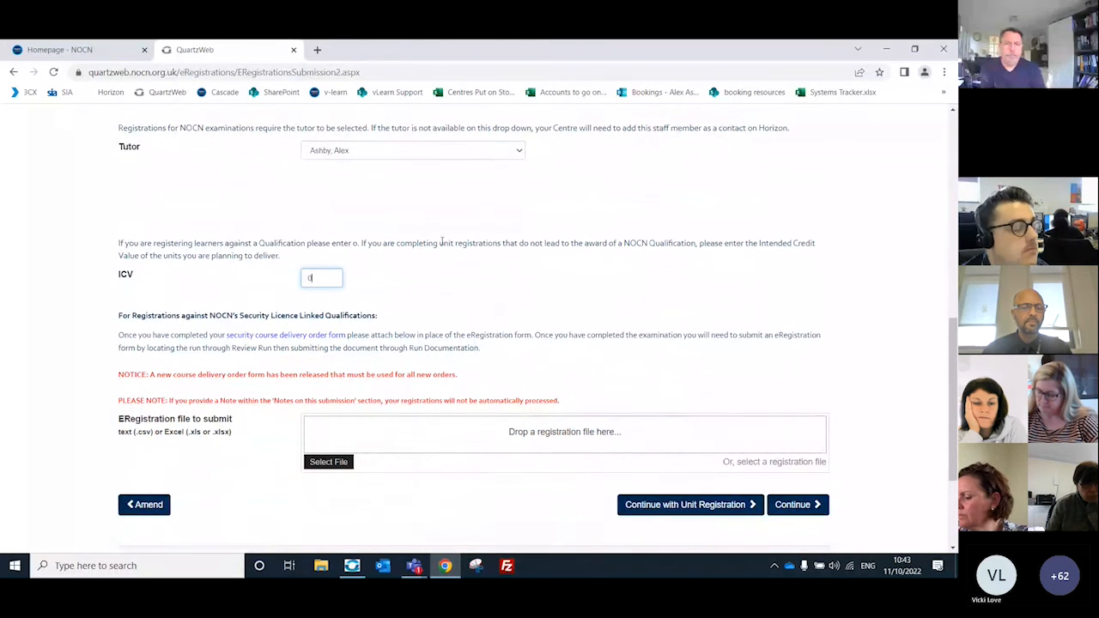
{"action": "scroll", "coordinate": [459, 242], "scroll_direction": "down", "scroll_amount": 3}
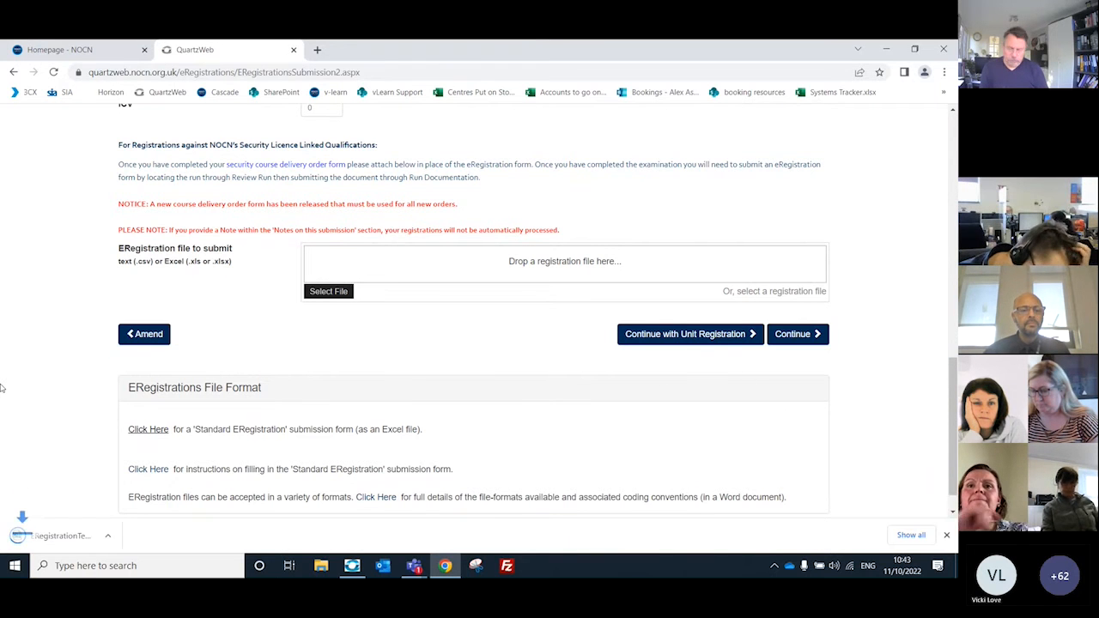
{"action": "left_click", "coordinate": [52, 535]}
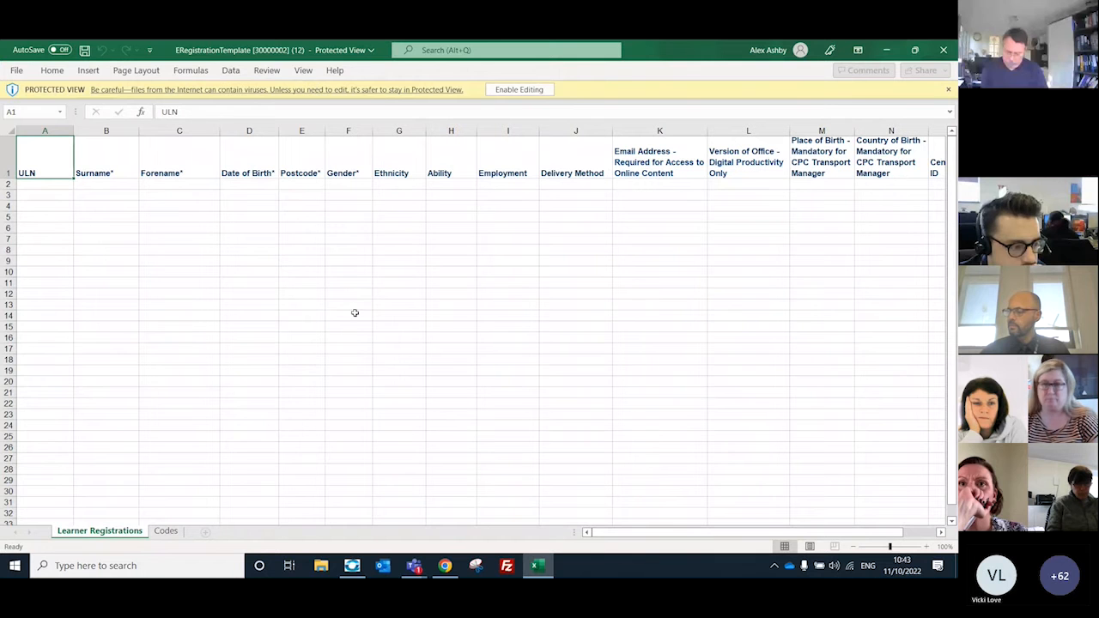
{"action": "left_click", "coordinate": [512, 89]}
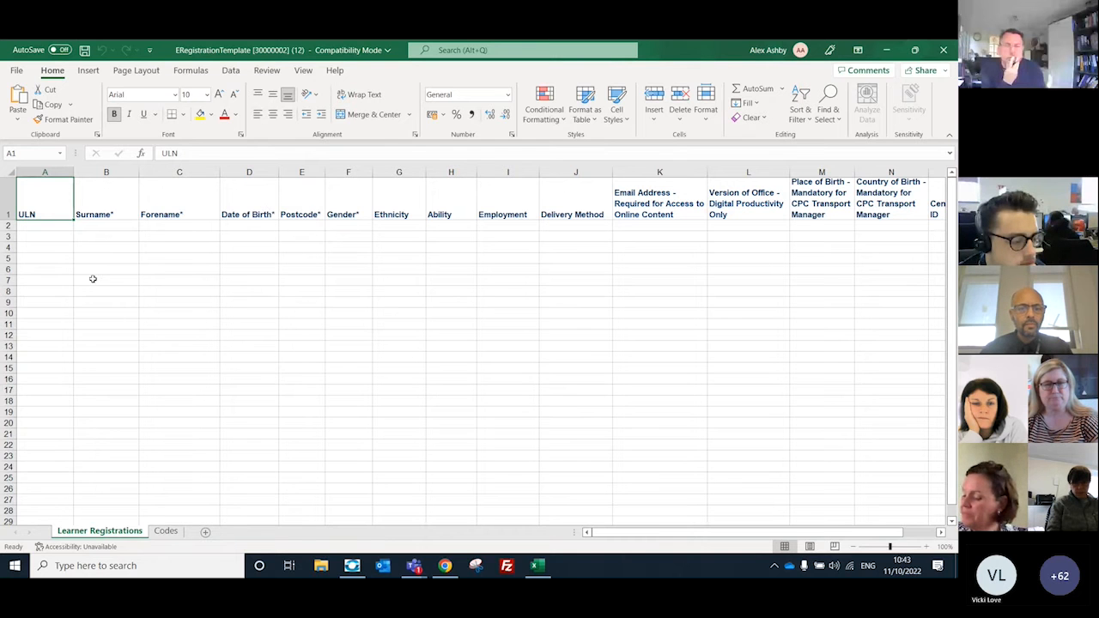
Step: Enter learner as the surname and training as the forename in row 2 of the Learner Registrations sheet
{"action": "left_click", "coordinate": [122, 224]}
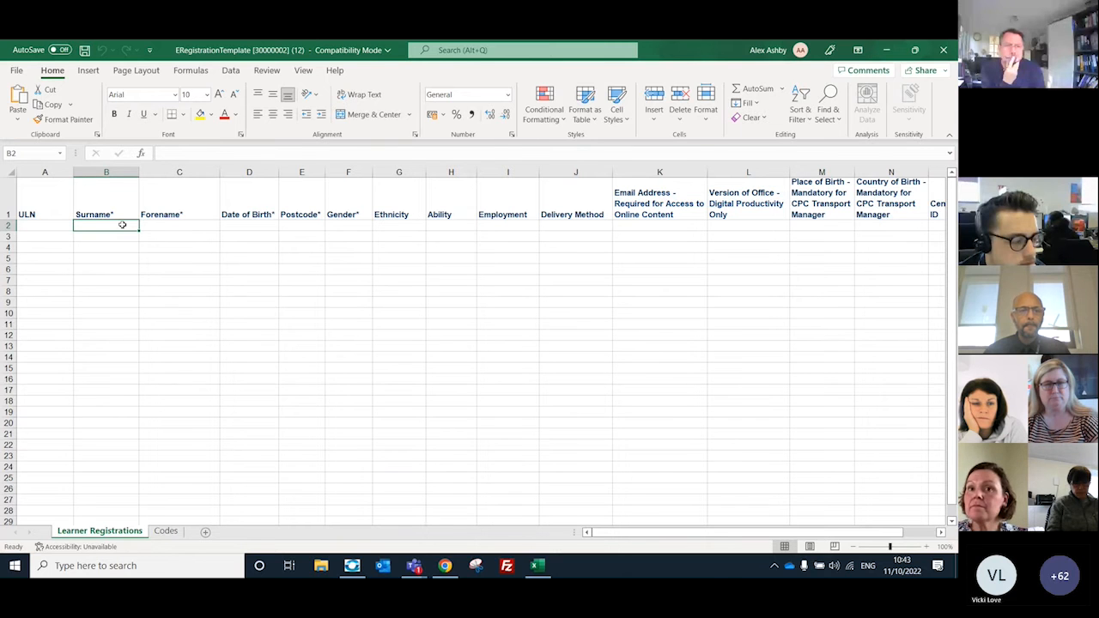
{"action": "type", "text": "learner"}
{"action": "left_click", "coordinate": [162, 222]}
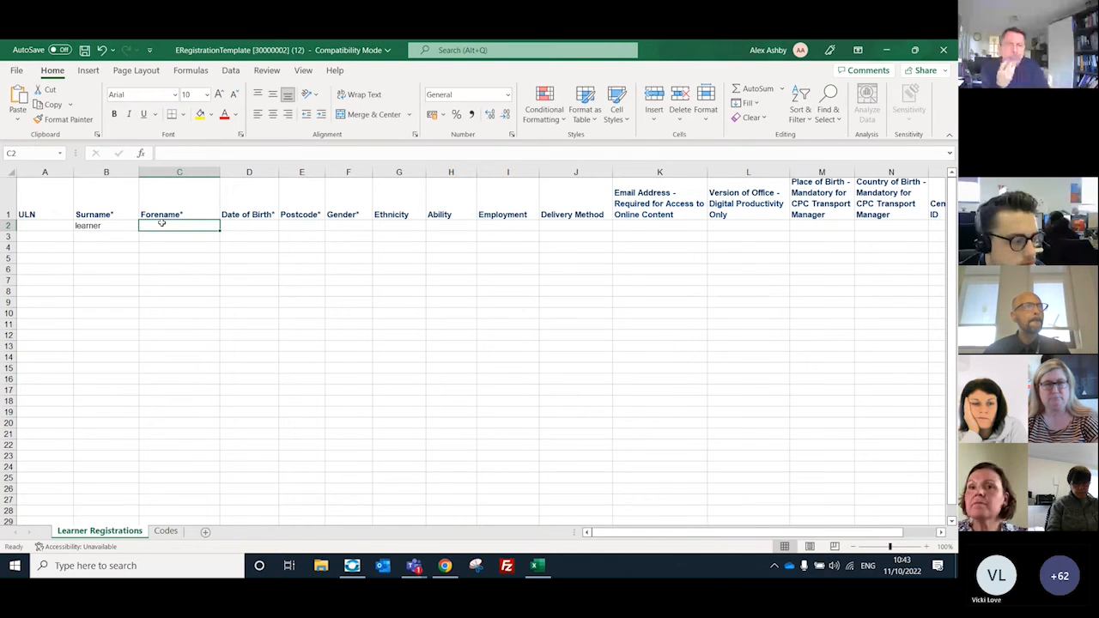
{"action": "type", "text": "training"}
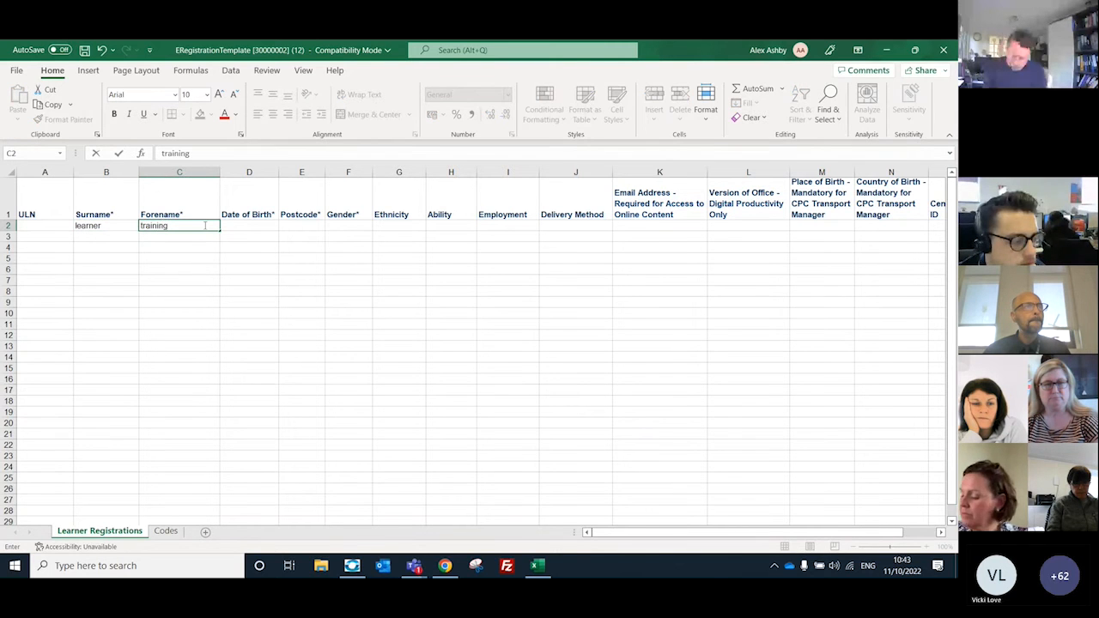
Step: Try to enter the learner's date of birth in row 2 using dots as separators
{"action": "left_click", "coordinate": [248, 227]}
{"action": "type", "text": "11.10"}
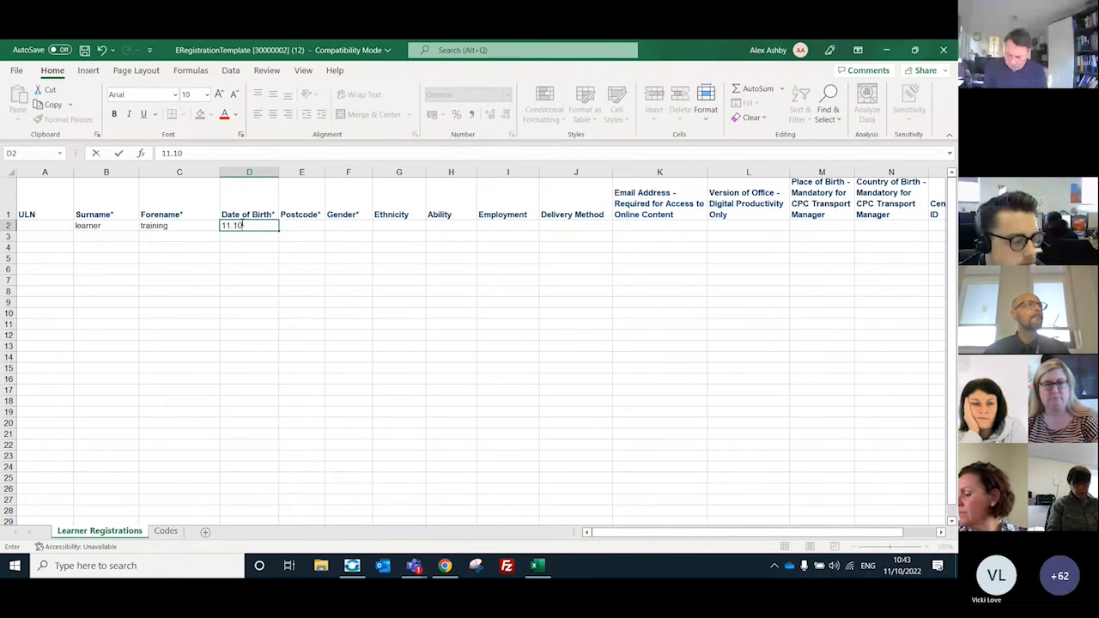
{"action": "type", "text": ".1993"}
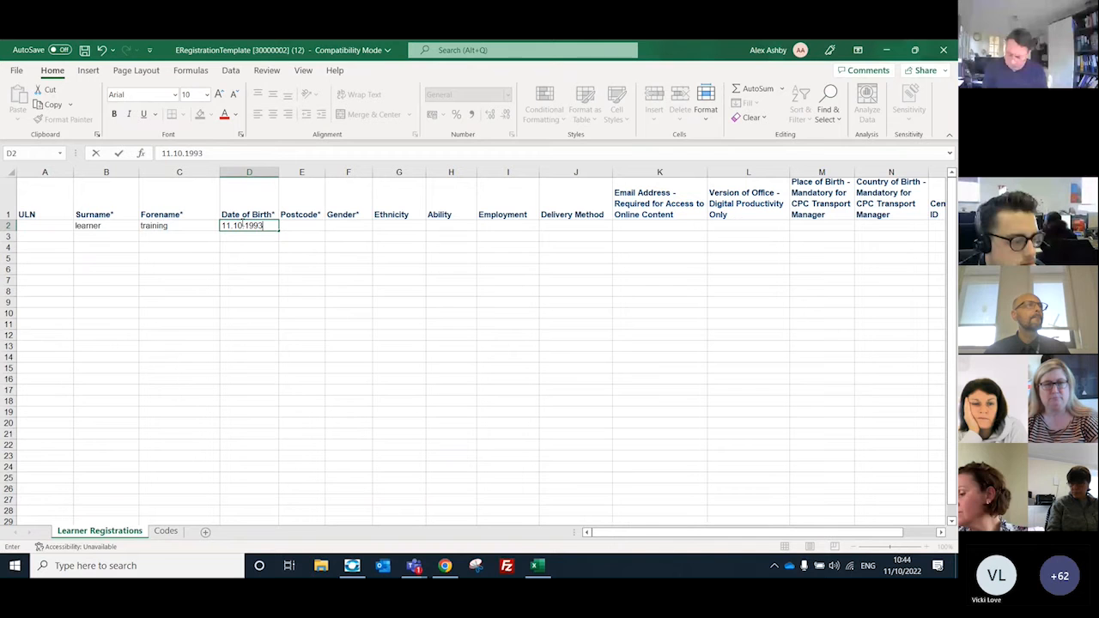
{"action": "left_click", "coordinate": [297, 228]}
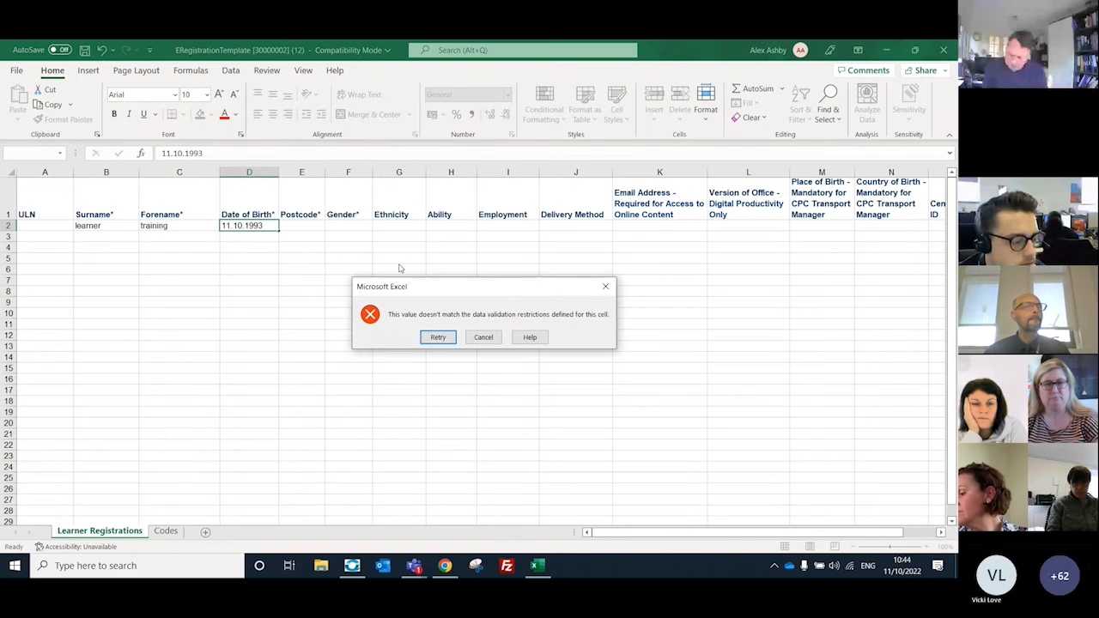
{"action": "left_click", "coordinate": [605, 286]}
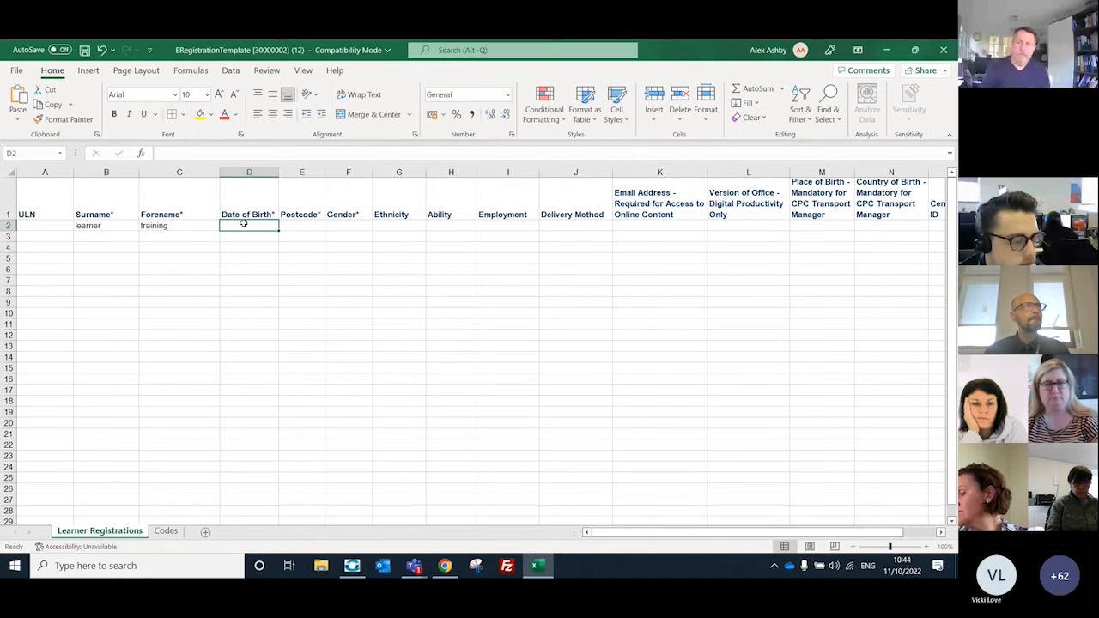
Step: Enter the learner's date of birth in row 2 with slashes between day, month and year
{"action": "double_click", "coordinate": [245, 226]}
{"action": "type", "text": "11"}
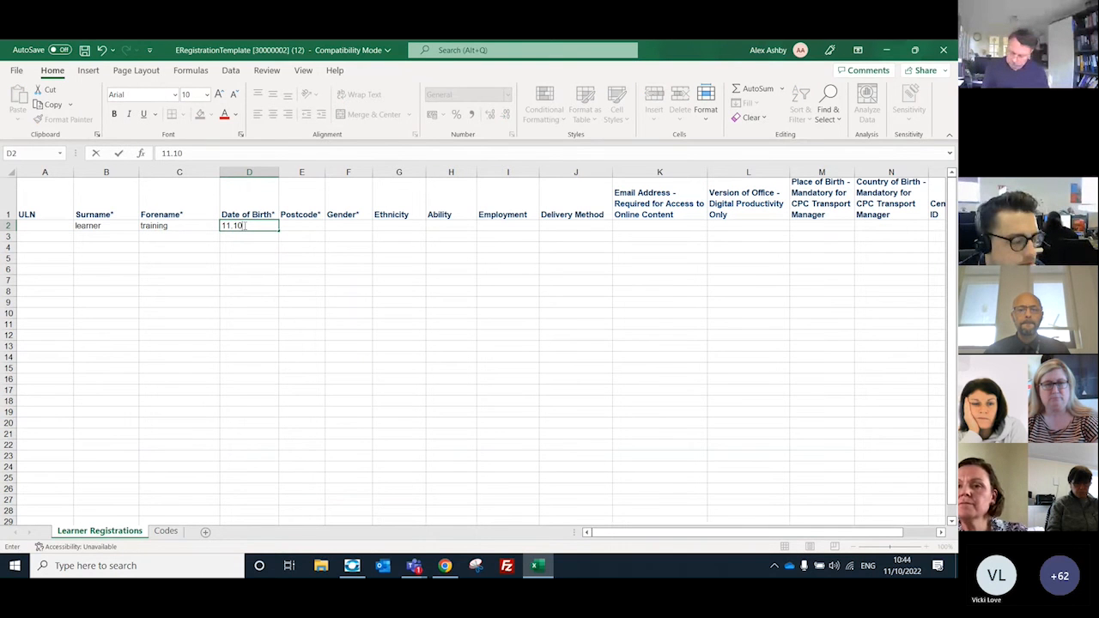
{"action": "type", "text": "/10/1993"}
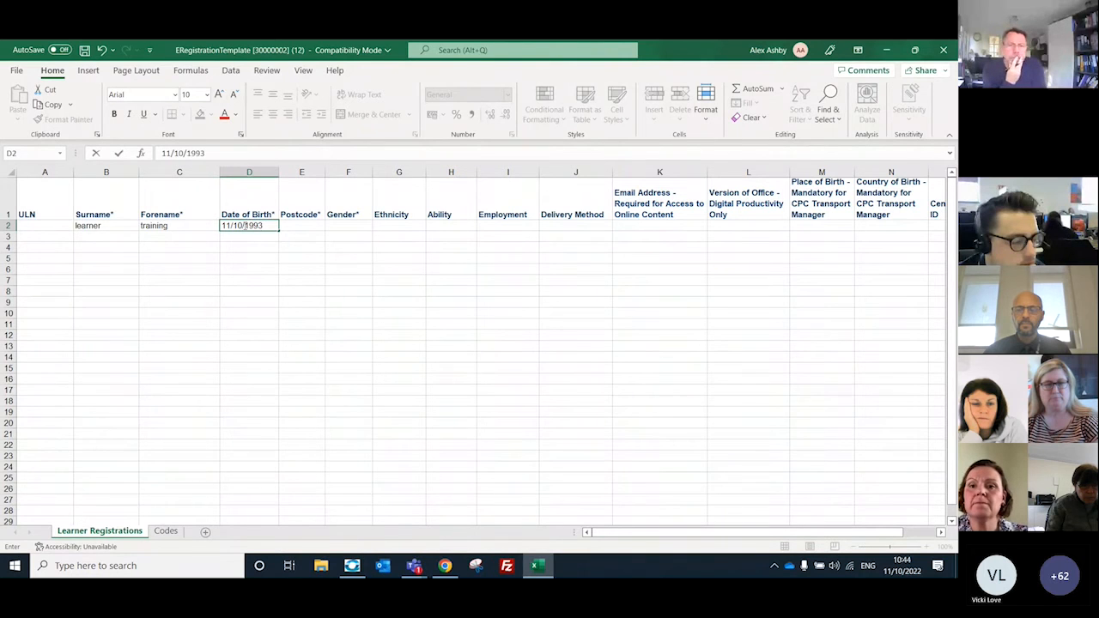
{"action": "key", "text": "Tab"}
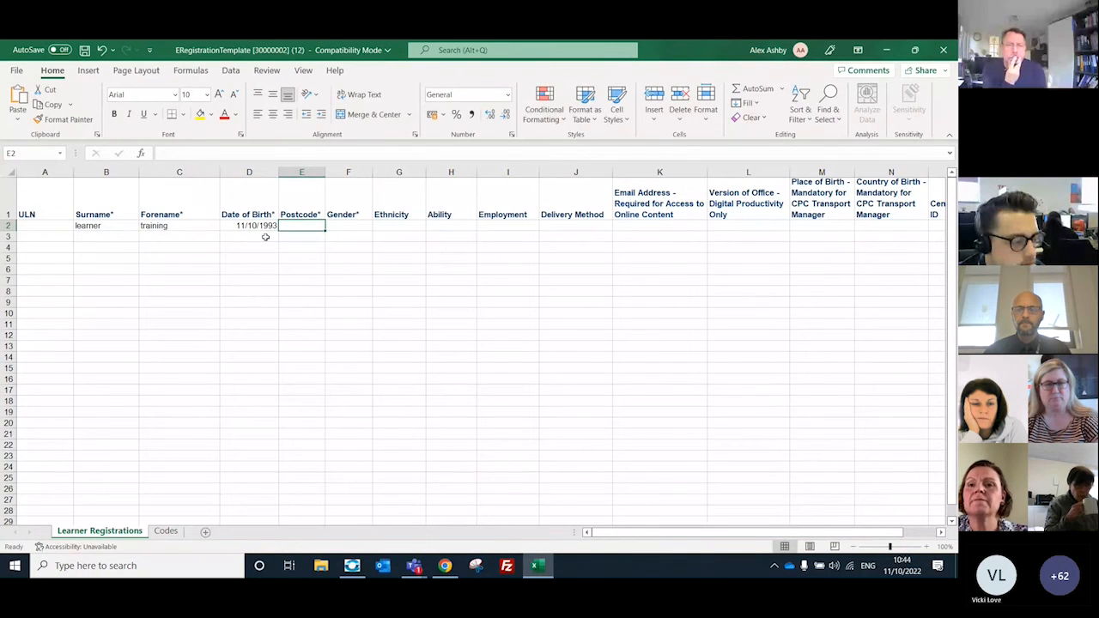
Step: Fill in the learner's postcode and set the gender to M in row 2
{"action": "type", "text": "s1 2bj"}
{"action": "key", "text": "Tab"}
{"action": "left_click", "coordinate": [378, 225]}
{"action": "left_click", "coordinate": [355, 236]}
{"action": "left_click", "coordinate": [386, 299]}
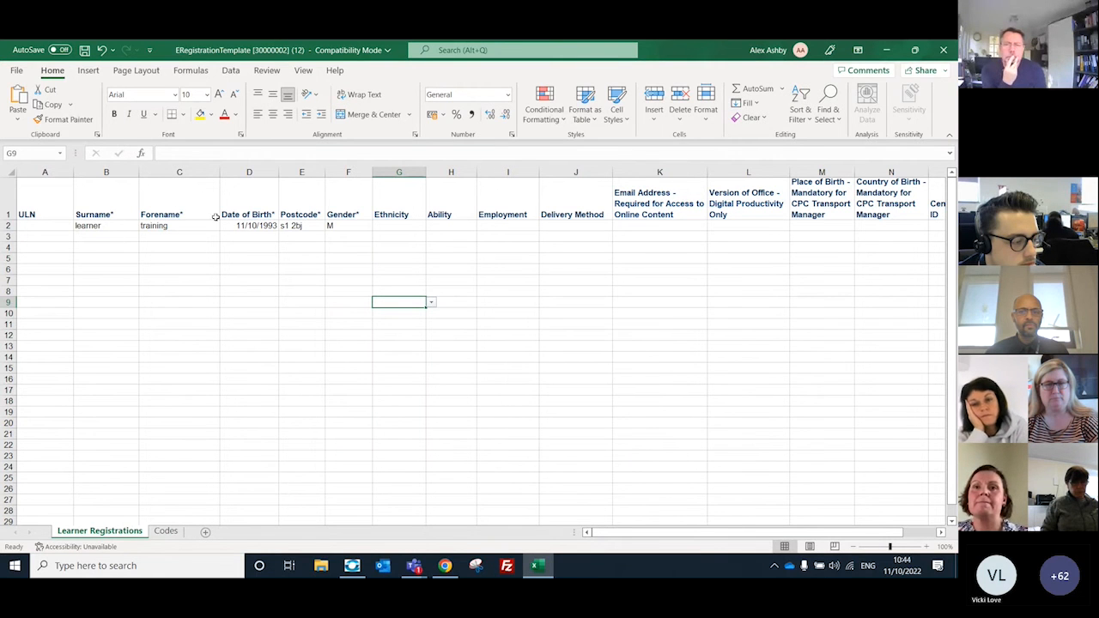
Step: Open the Save As dialog for the completed workbook at the Downloads folder
{"action": "left_click", "coordinate": [16, 70]}
{"action": "left_click", "coordinate": [40, 238]}
{"action": "left_click", "coordinate": [201, 323]}
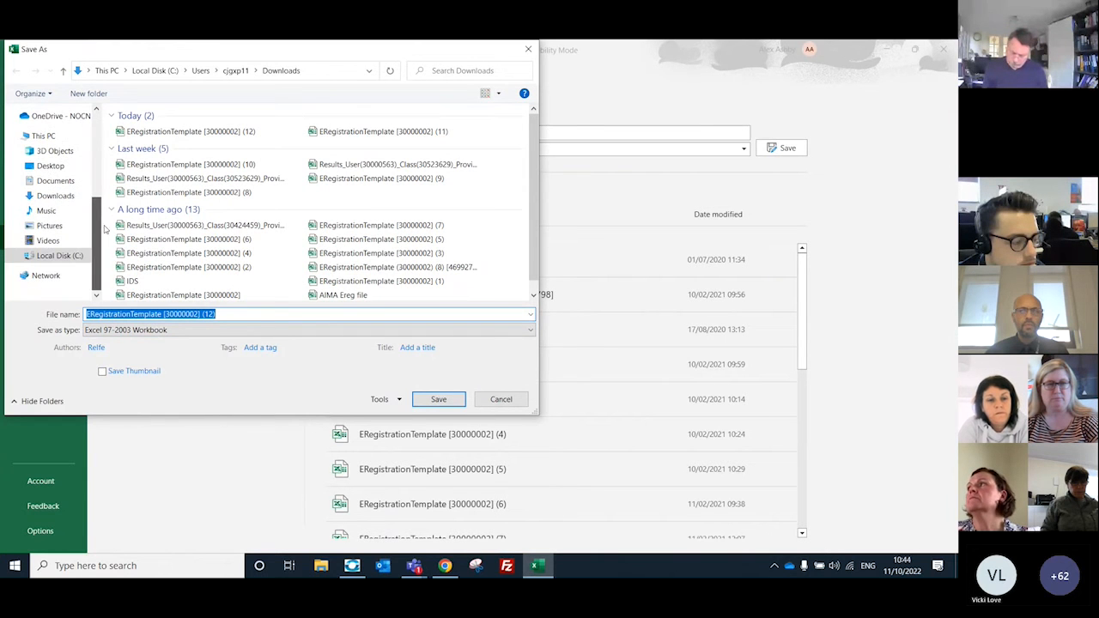
Step: Try to save the workbook under its original name, replacing the existing file
{"action": "left_click", "coordinate": [458, 396]}
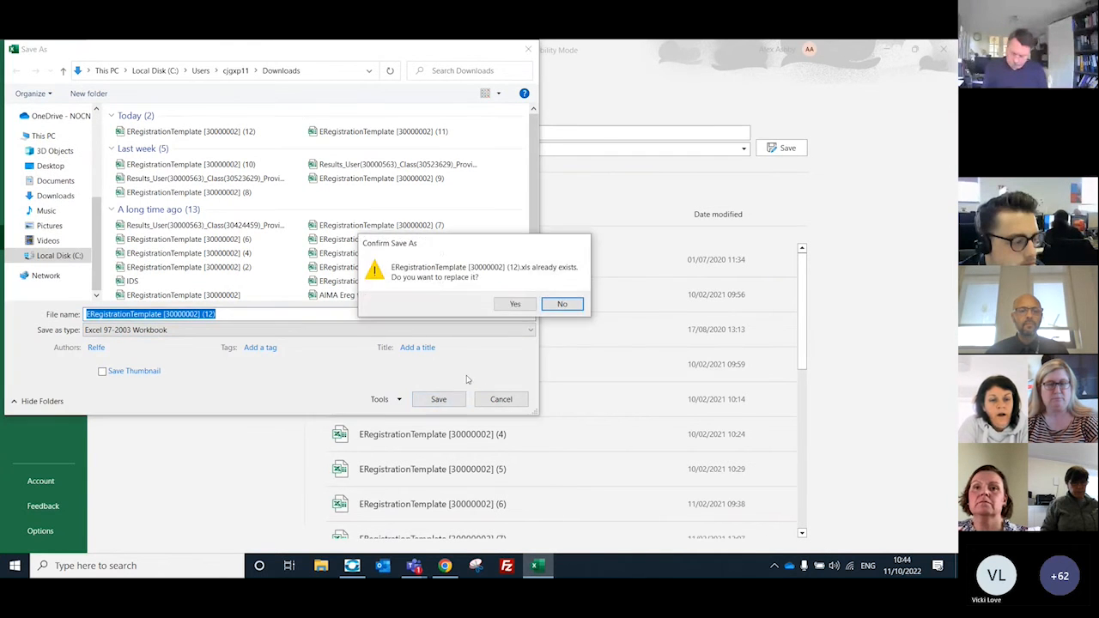
{"action": "left_click", "coordinate": [514, 305]}
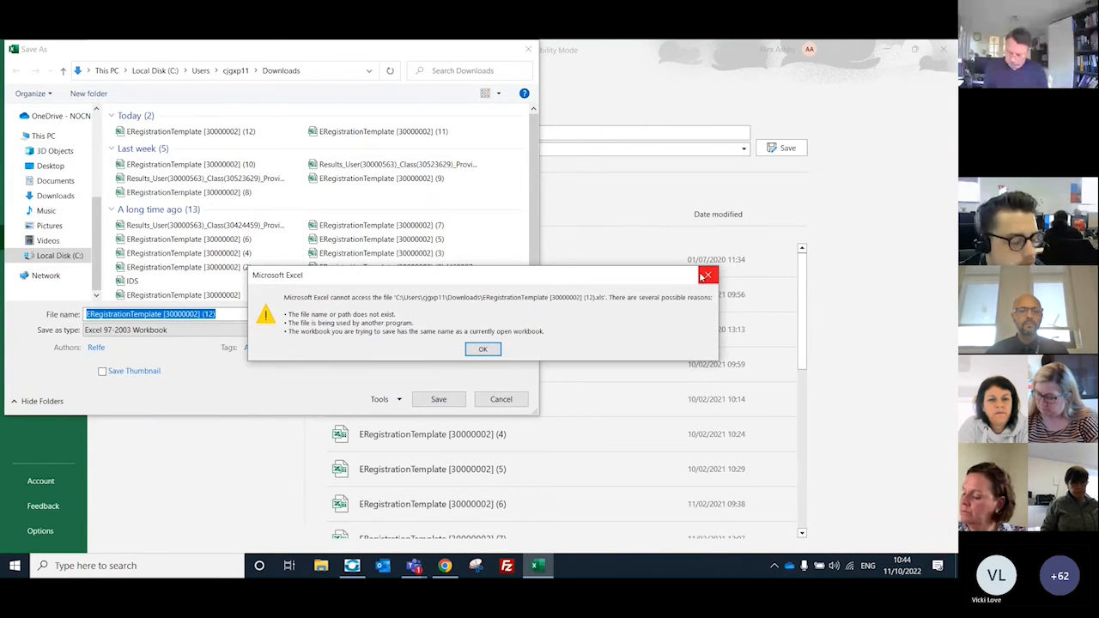
{"action": "left_click", "coordinate": [704, 276]}
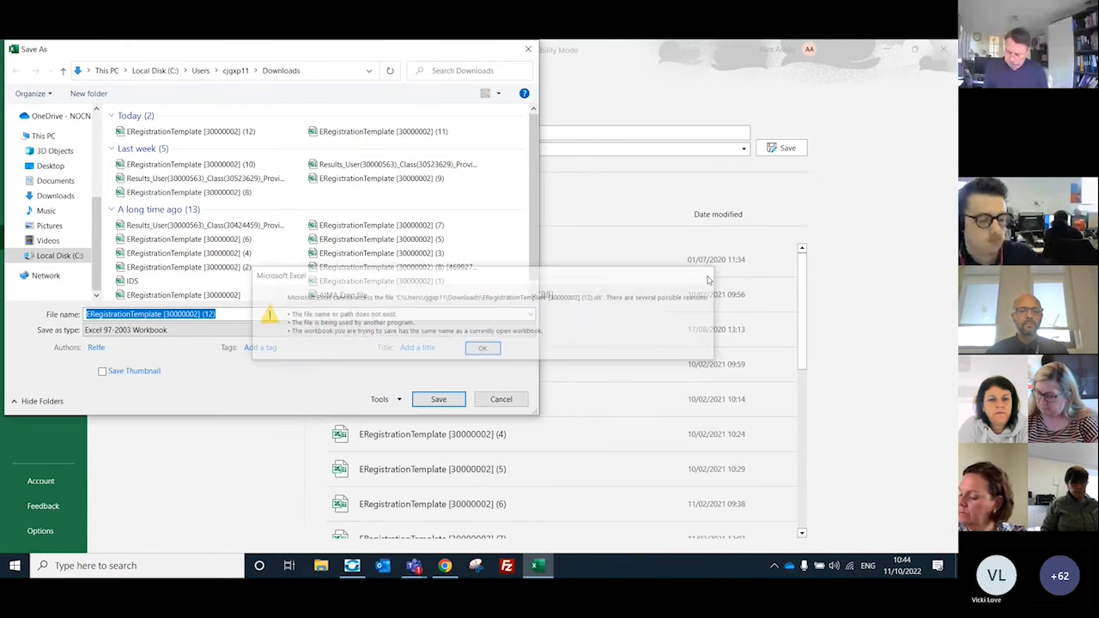
Step: Save the workbook in Downloads as training template in Excel 97-2003 format, accepting the compatibility changes
{"action": "left_click", "coordinate": [228, 315]}
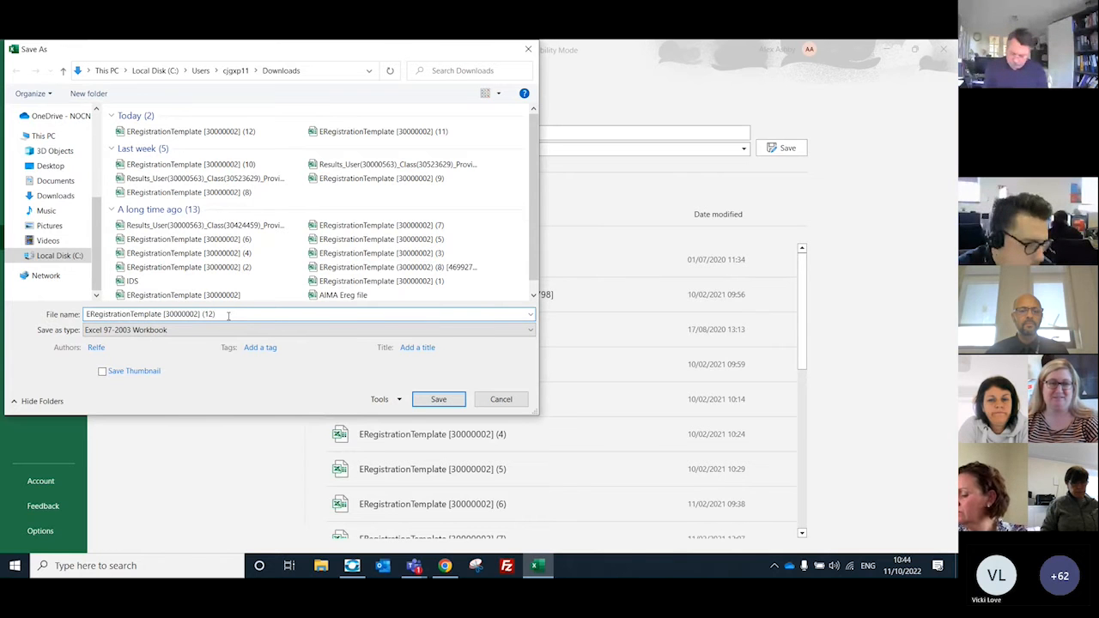
{"action": "left_click_drag", "start_coordinate": [229, 315], "coordinate": [100, 318]}
{"action": "type", "text": "training template"}
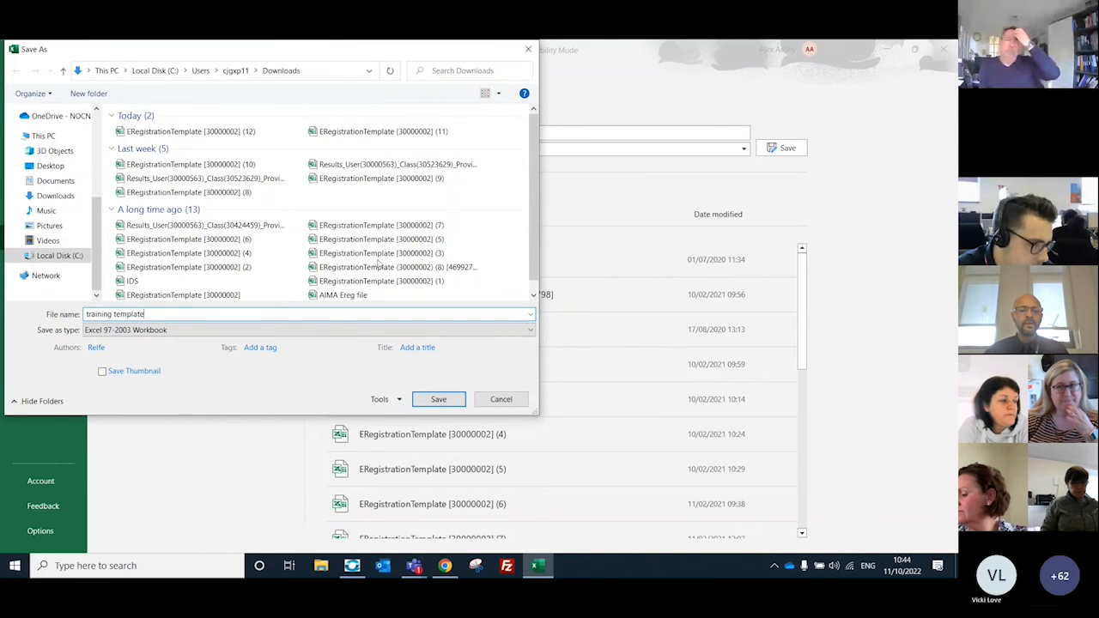
{"action": "left_click", "coordinate": [440, 399]}
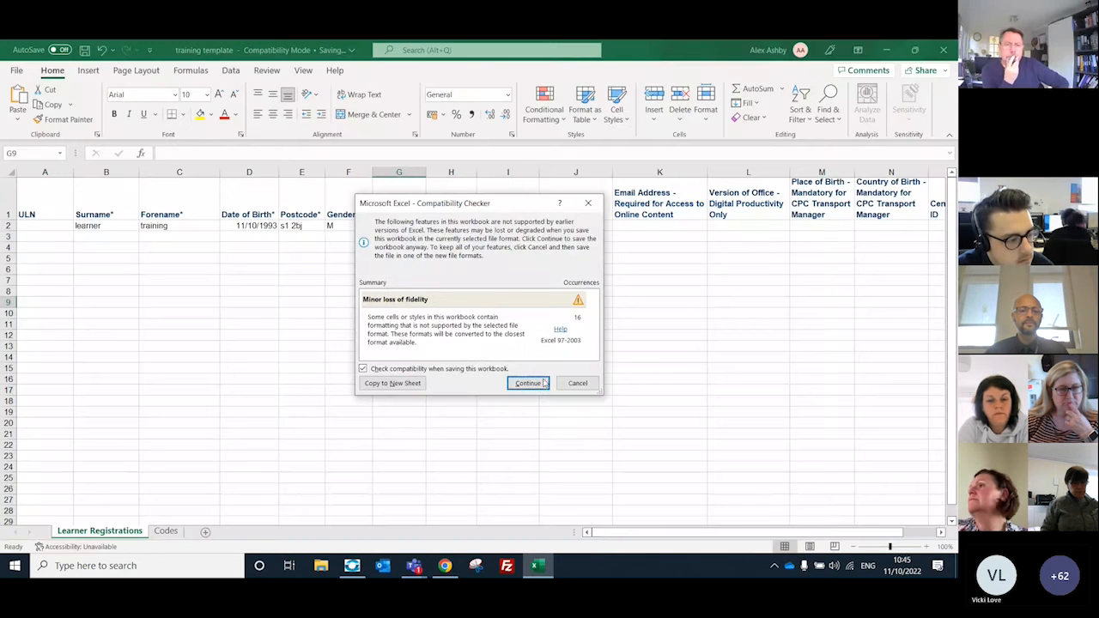
{"action": "left_click", "coordinate": [531, 382]}
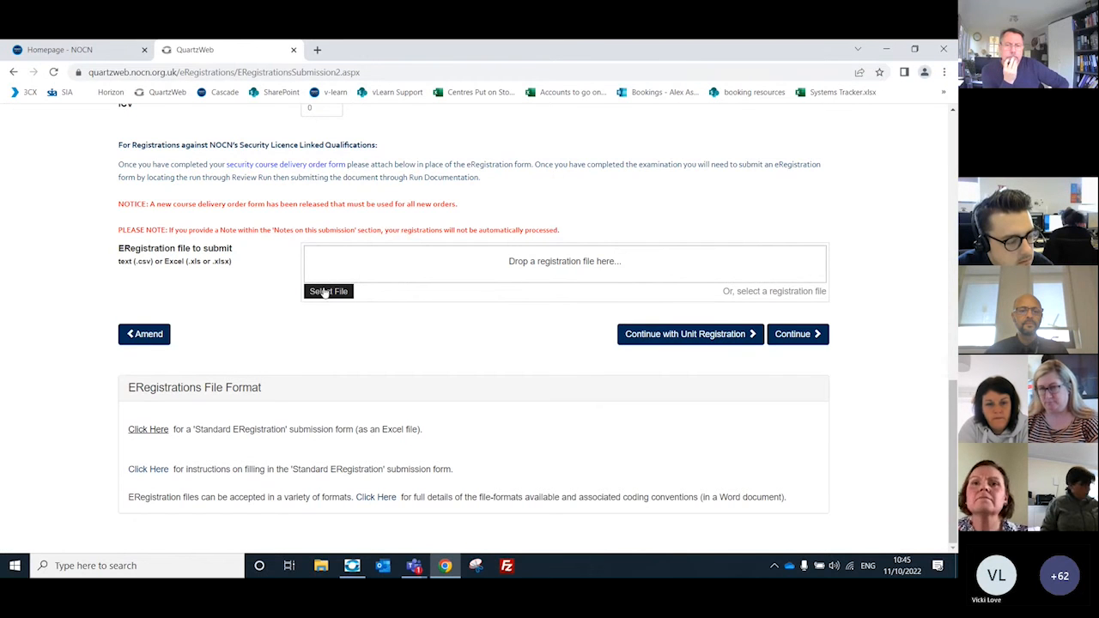
Step: Attach the training template workbook from Downloads as the ERegistration file and check its column preview
{"action": "left_click", "coordinate": [328, 291]}
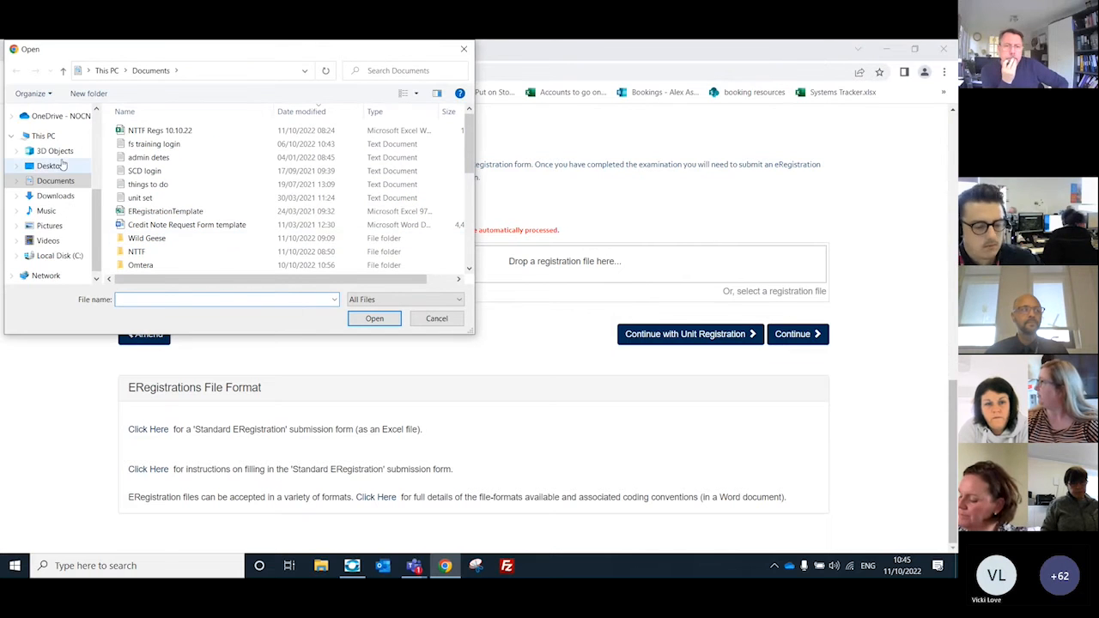
{"action": "scroll", "coordinate": [43, 171], "scroll_direction": "up", "scroll_amount": 5}
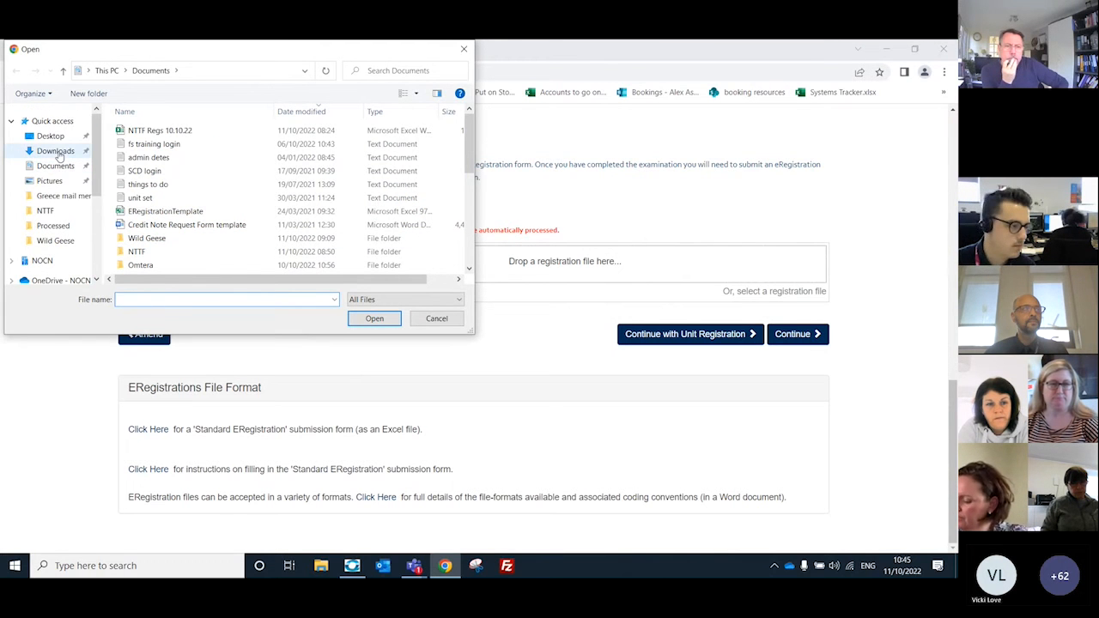
{"action": "left_click", "coordinate": [55, 152]}
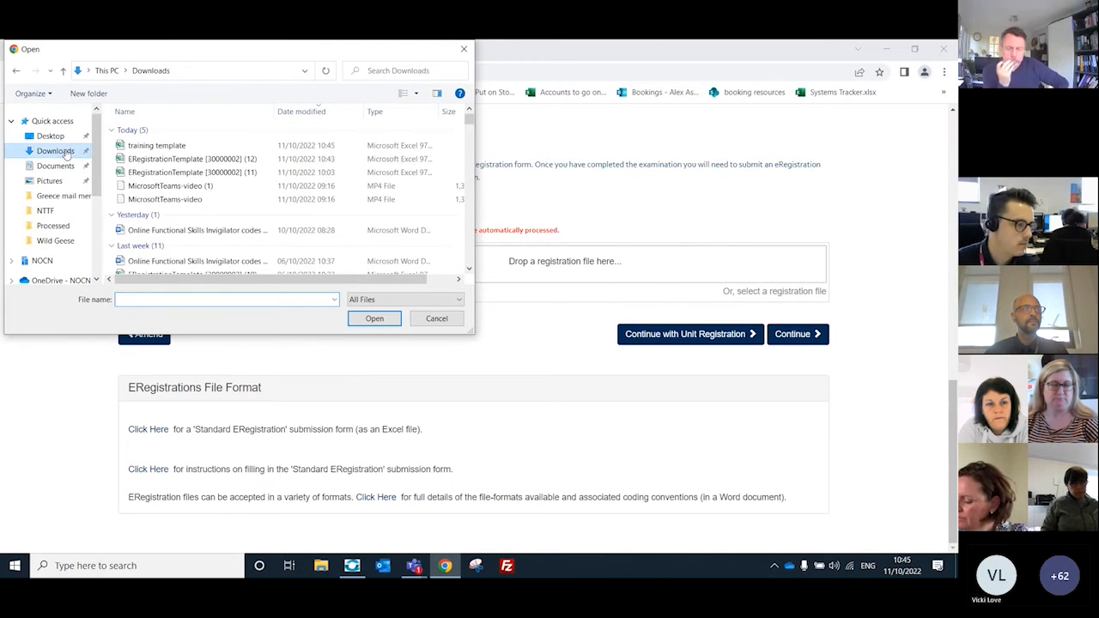
{"action": "left_click", "coordinate": [200, 148]}
{"action": "left_click", "coordinate": [388, 319]}
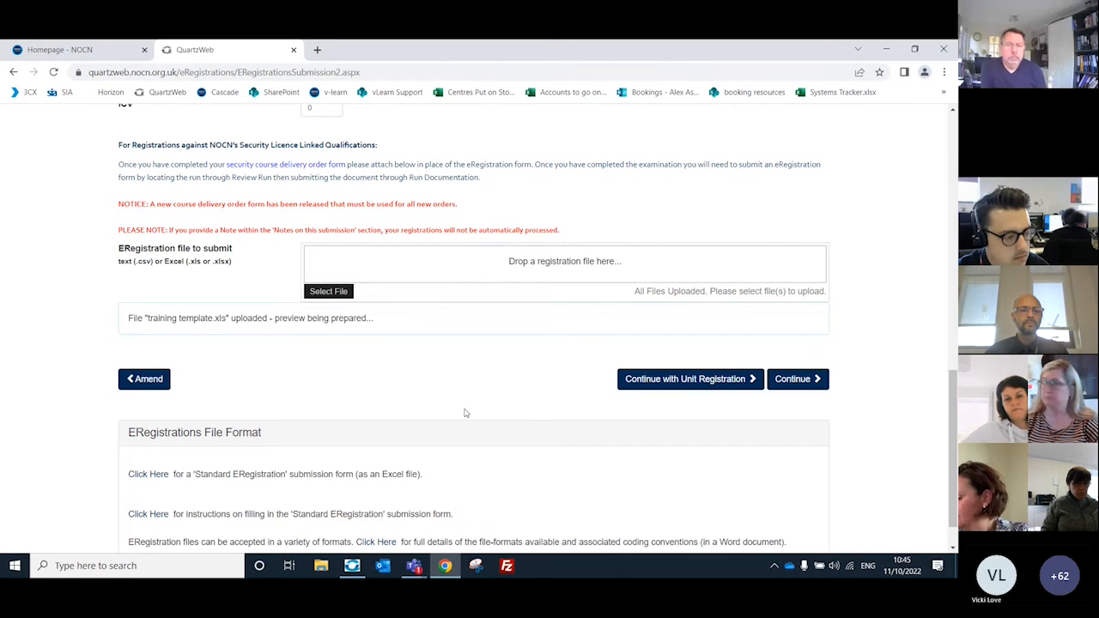
{"action": "scroll", "coordinate": [169, 319], "scroll_direction": "down", "scroll_amount": 3}
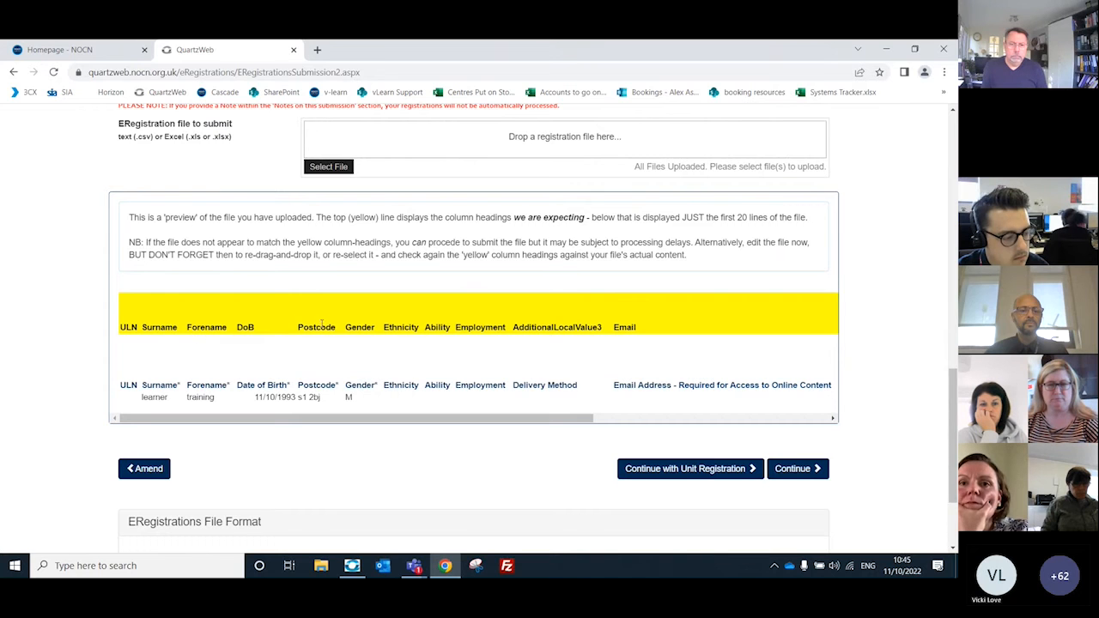
{"action": "scroll", "coordinate": [429, 361], "scroll_direction": "down", "scroll_amount": 2}
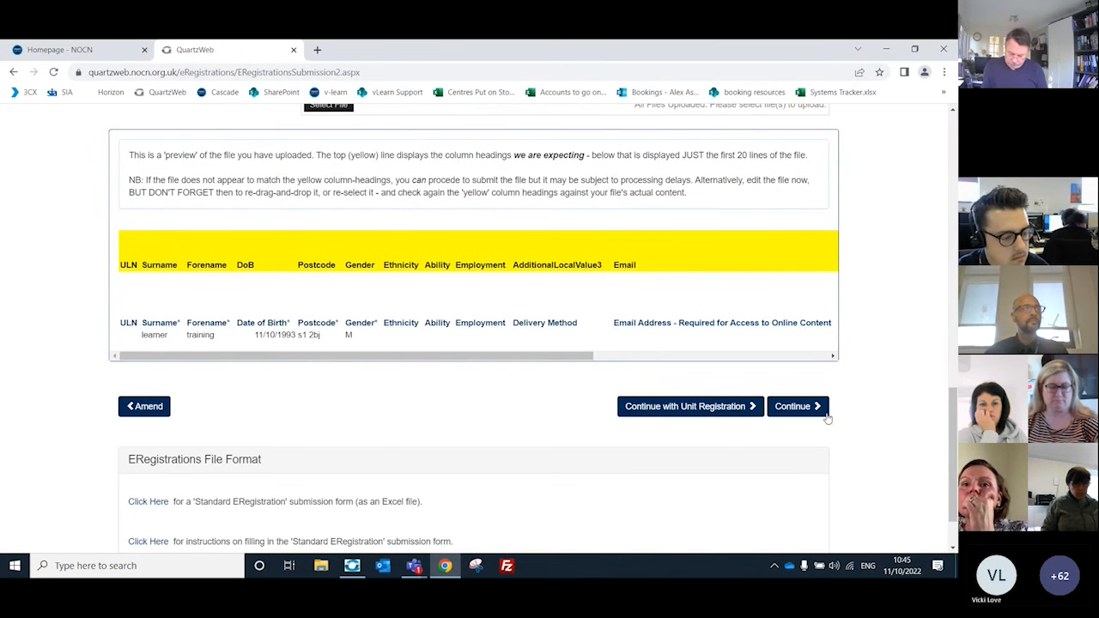
Step: Search the Mandatory Group module's units in unit registration and return to the ERegistration submission form without adding any
{"action": "left_click_drag", "start_coordinate": [949, 454], "coordinate": [950, 175]}
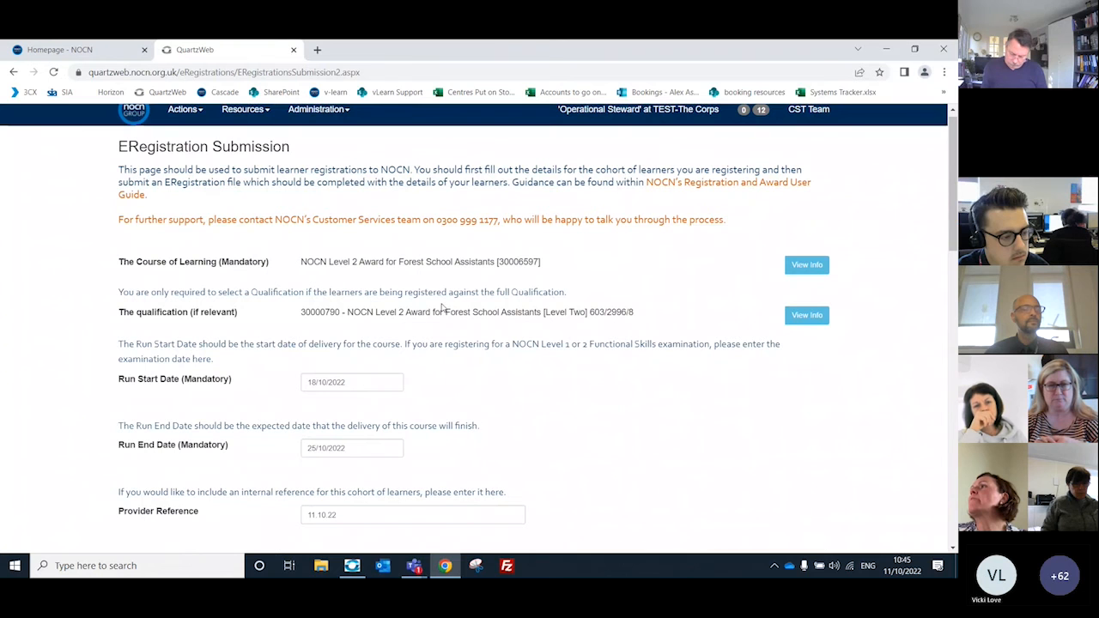
{"action": "left_click_drag", "start_coordinate": [953, 206], "coordinate": [953, 499]}
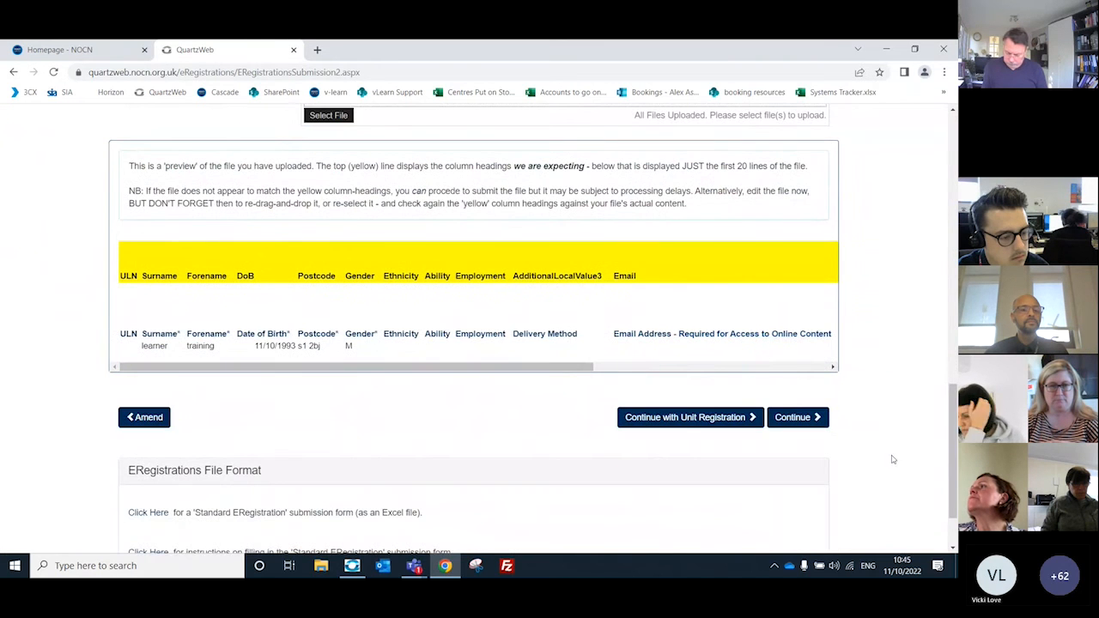
{"action": "left_click", "coordinate": [688, 421]}
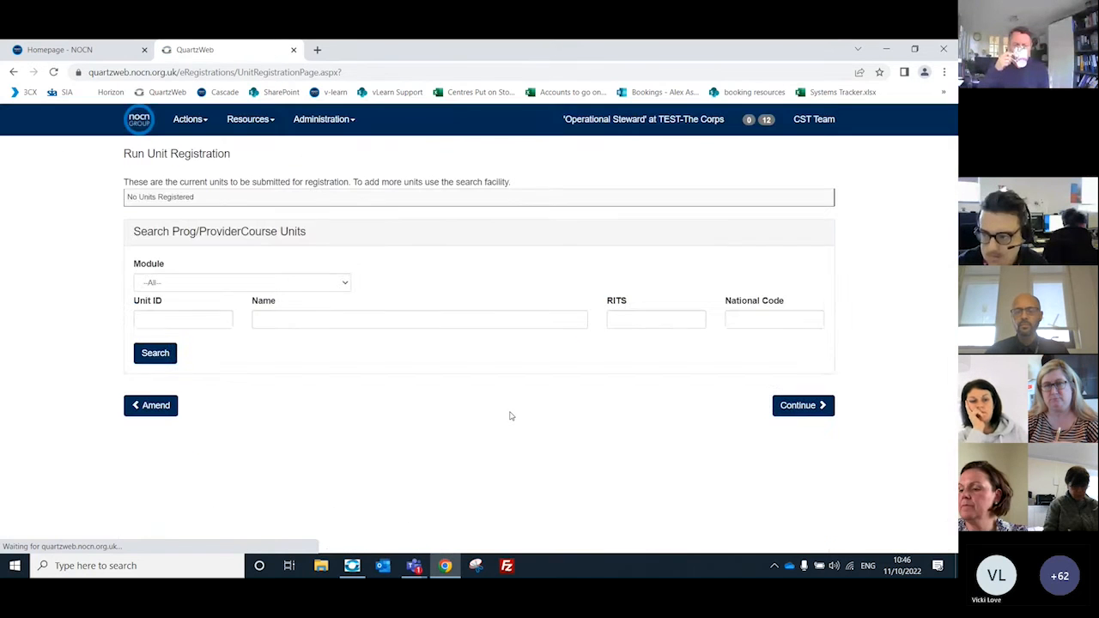
{"action": "left_click", "coordinate": [343, 286]}
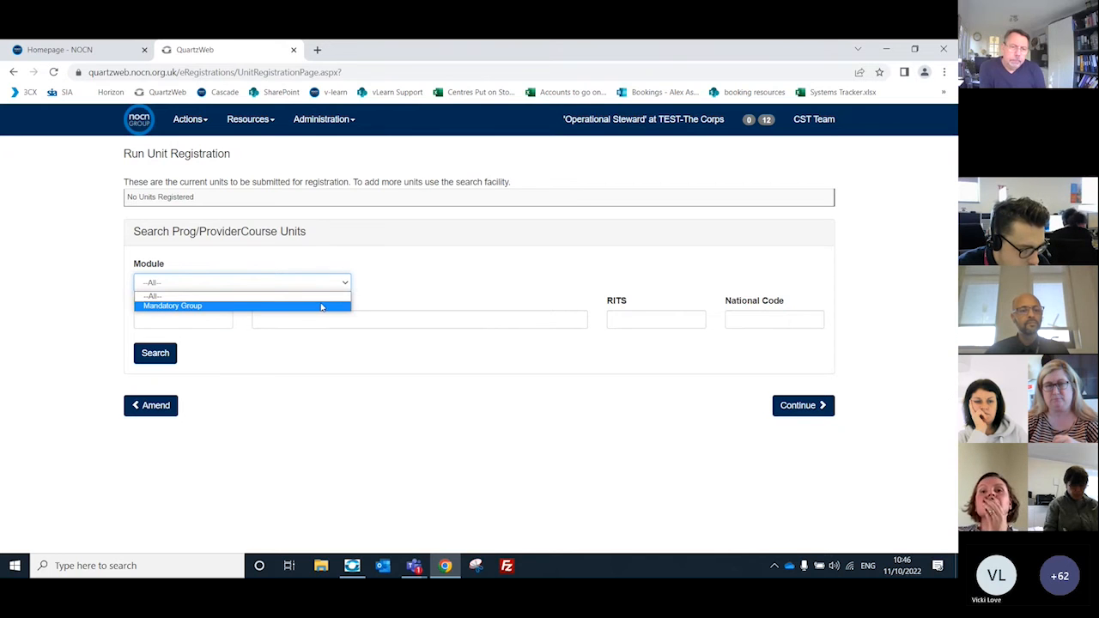
{"action": "left_click", "coordinate": [321, 307]}
{"action": "left_click", "coordinate": [154, 353]}
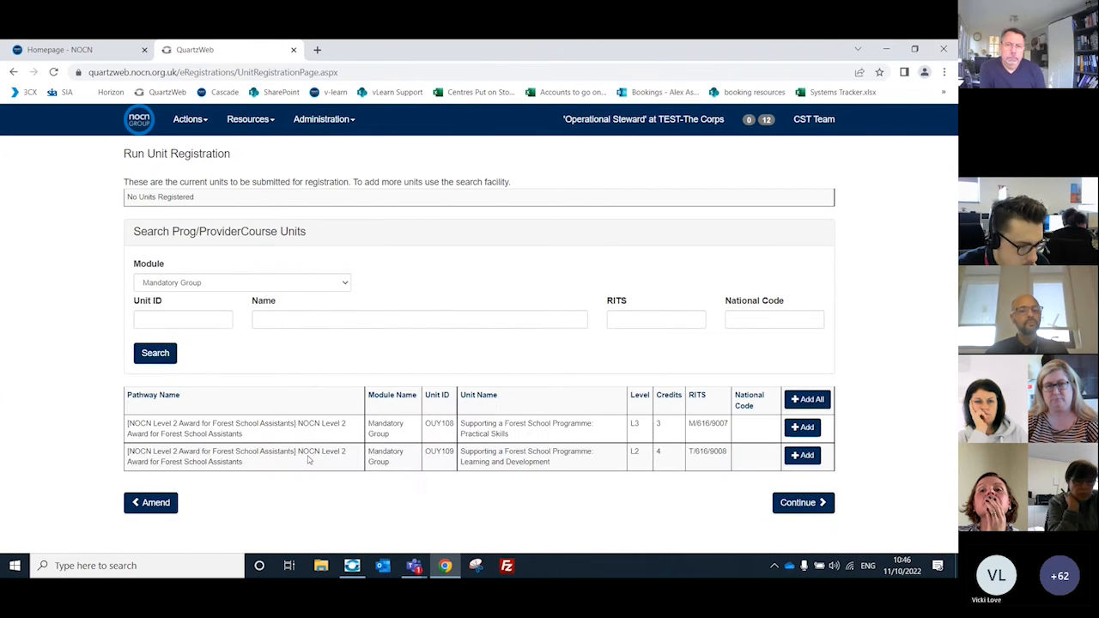
{"action": "left_click", "coordinate": [883, 452]}
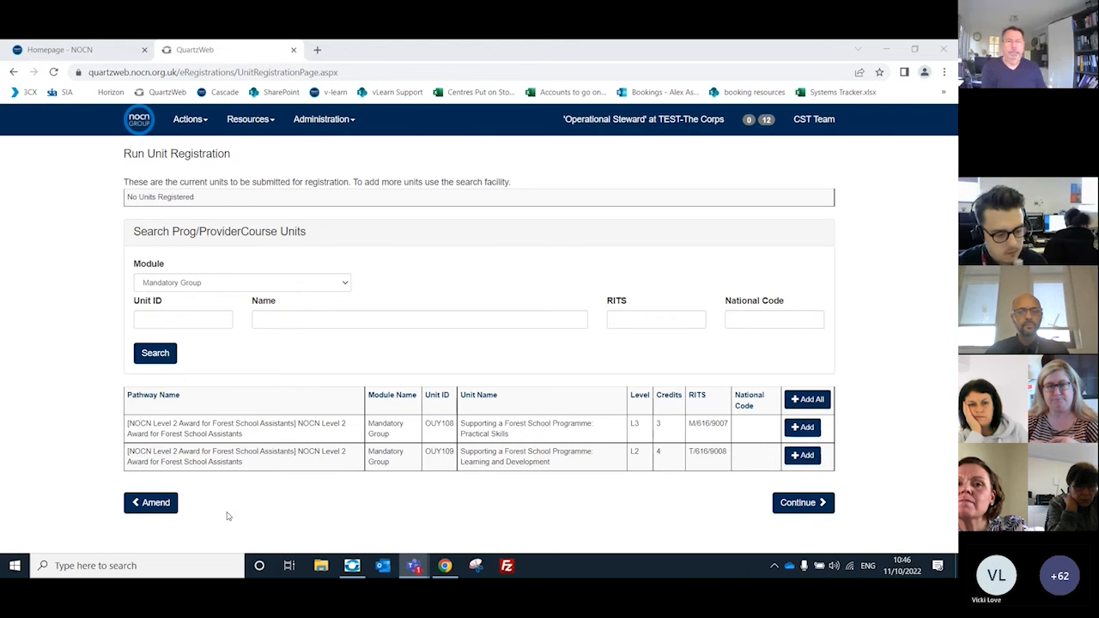
{"action": "left_click", "coordinate": [134, 506]}
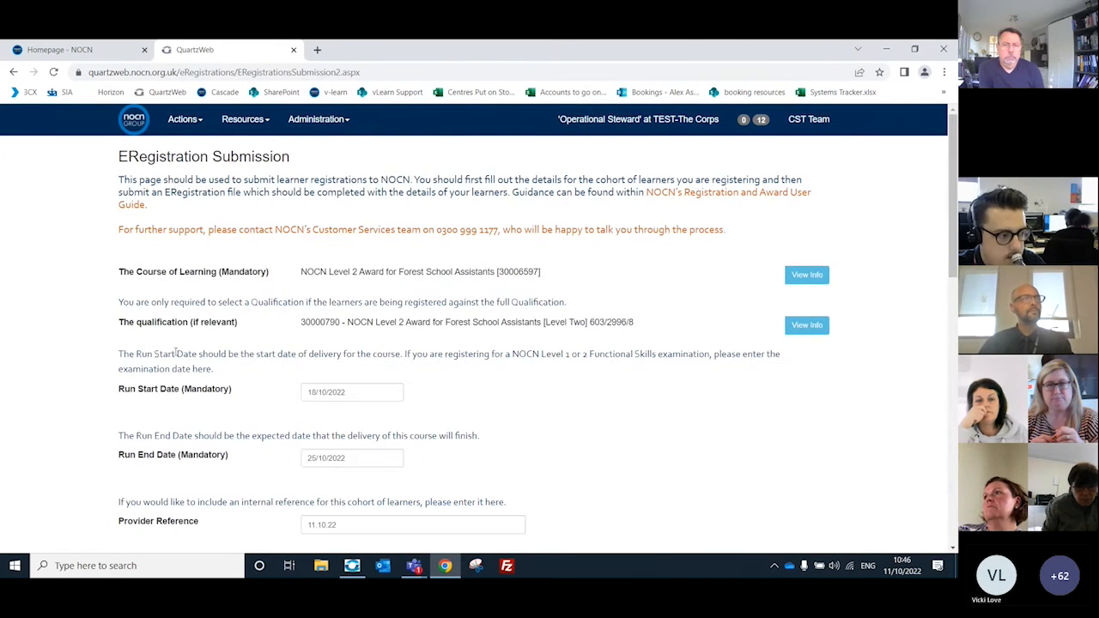
Step: Reattach the training template workbook from Downloads as the ERegistration file to submit
{"action": "scroll", "coordinate": [368, 233], "scroll_direction": "down", "scroll_amount": 8}
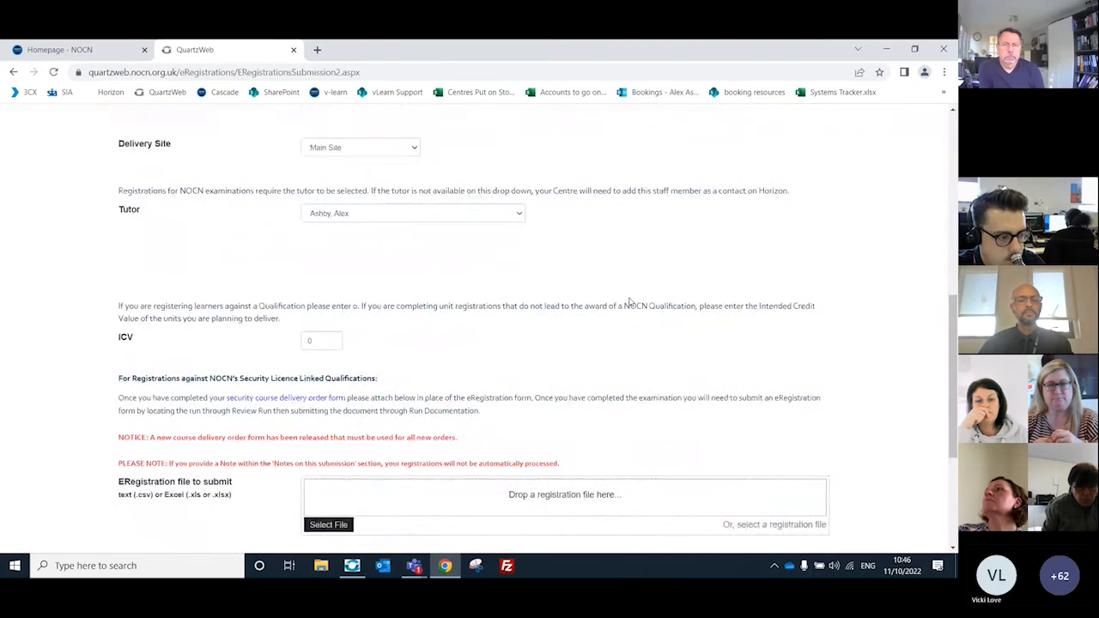
{"action": "scroll", "coordinate": [629, 302], "scroll_direction": "down", "scroll_amount": 1}
{"action": "scroll", "coordinate": [331, 279], "scroll_direction": "down", "scroll_amount": 2}
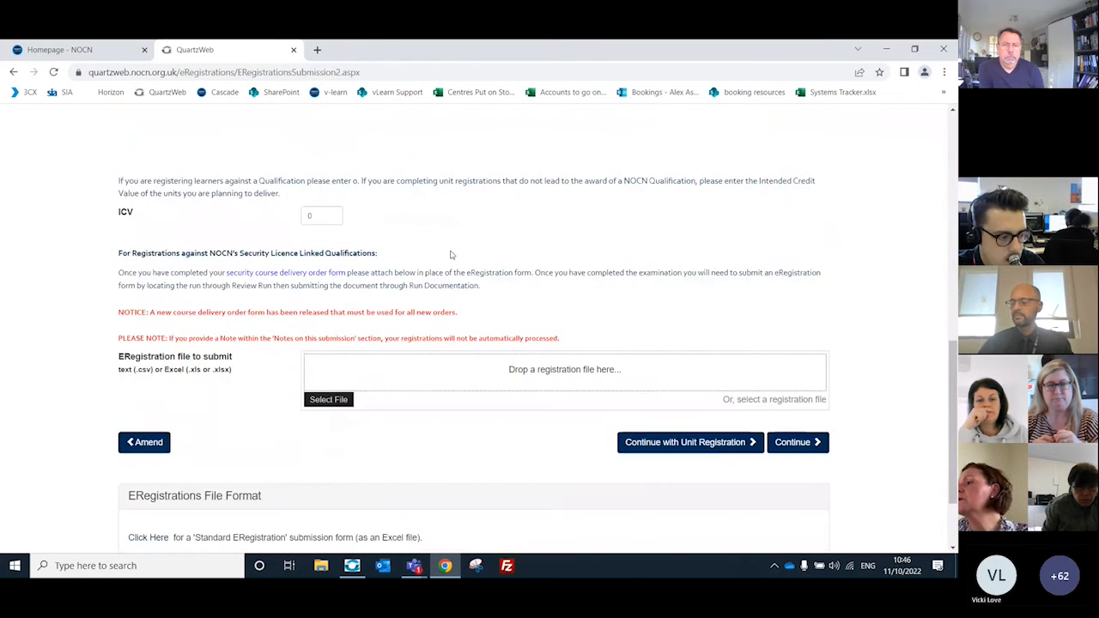
{"action": "left_click", "coordinate": [335, 338]}
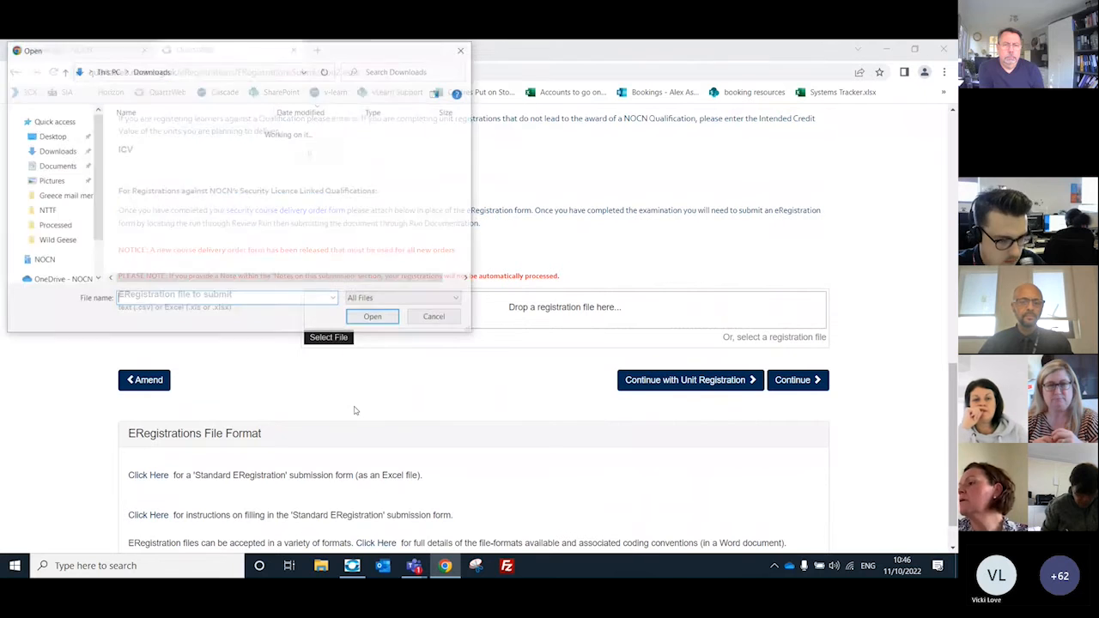
{"action": "left_click", "coordinate": [156, 146]}
{"action": "left_click", "coordinate": [374, 318]}
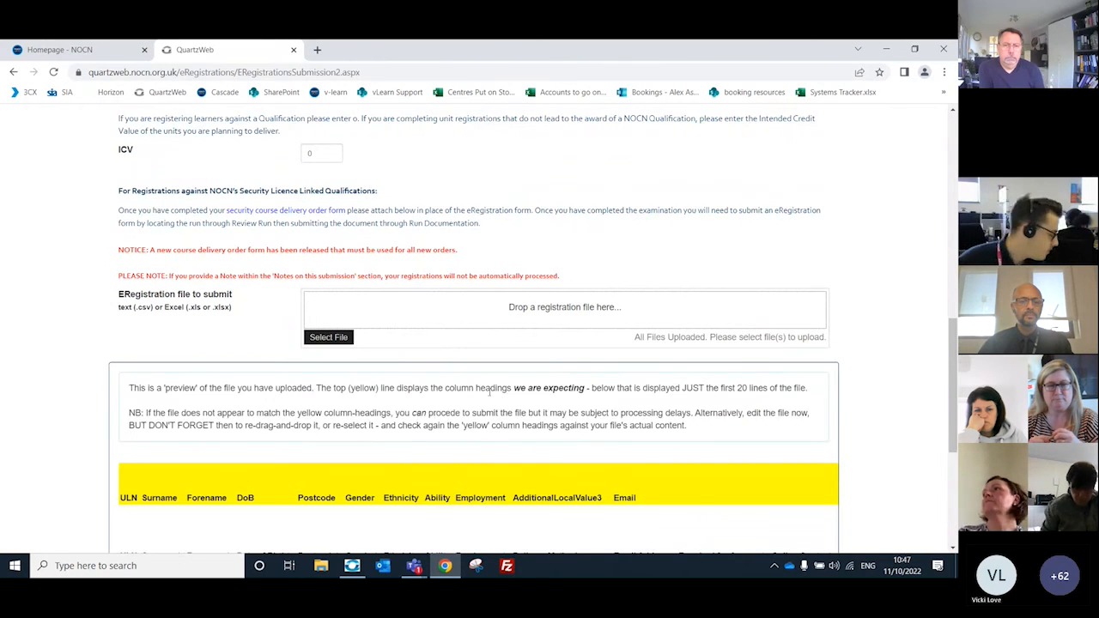
Step: Continue without unit registration and submit the ERegistration, highlighting the new run's number on the confirmation page
{"action": "scroll", "coordinate": [485, 369], "scroll_direction": "down", "scroll_amount": 2}
{"action": "scroll", "coordinate": [478, 349], "scroll_direction": "down", "scroll_amount": 1}
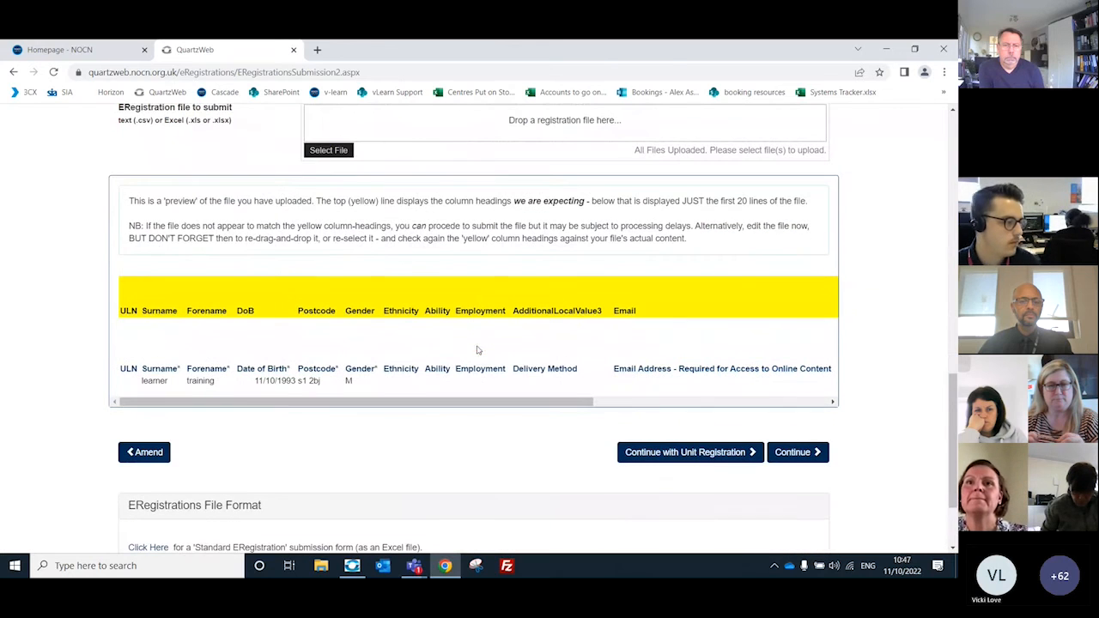
{"action": "left_click", "coordinate": [796, 452]}
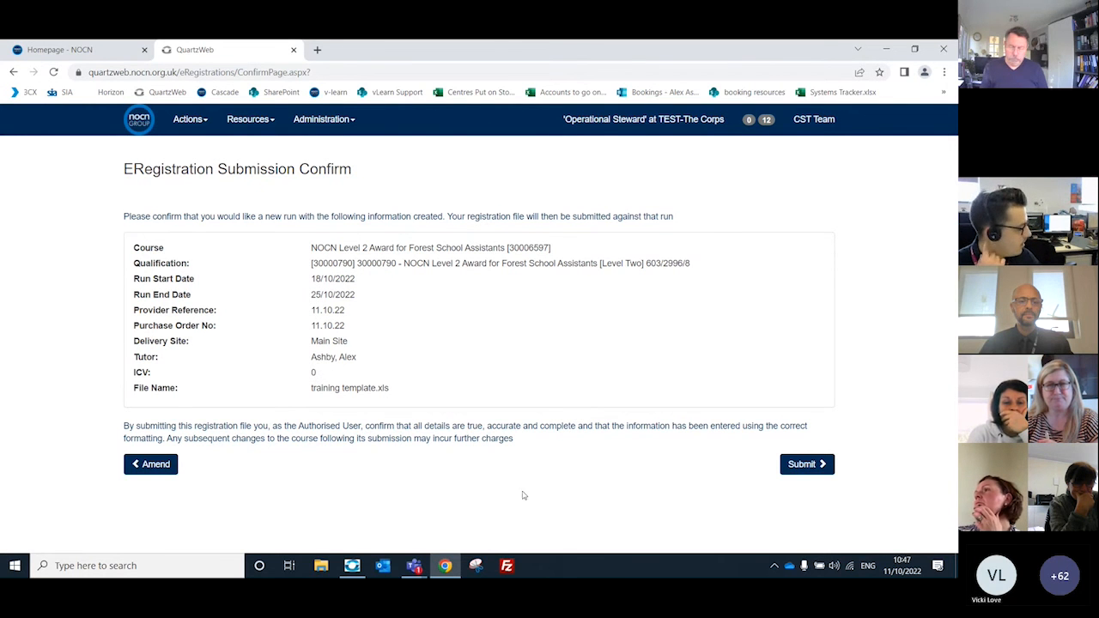
{"action": "left_click", "coordinate": [819, 464]}
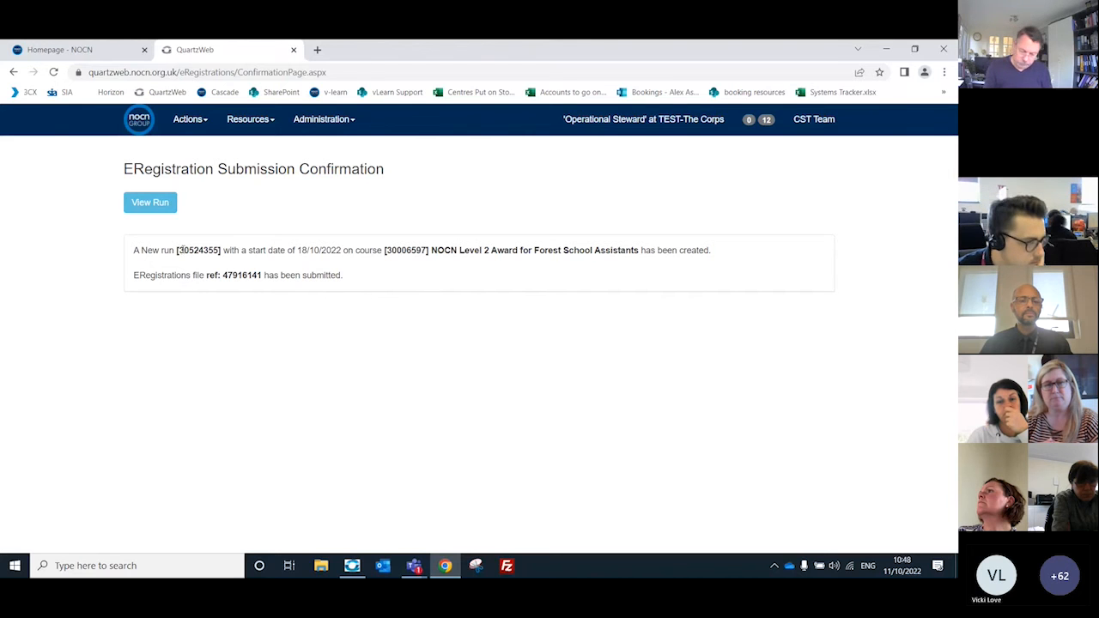
{"action": "left_click_drag", "start_coordinate": [178, 250], "coordinate": [220, 250]}
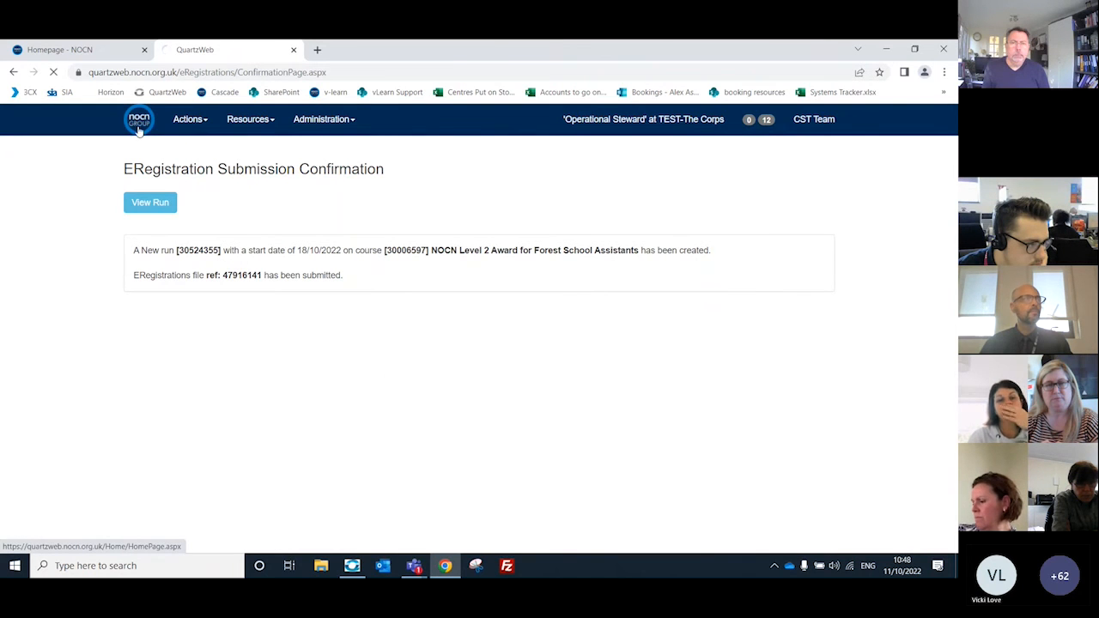
Step: Go to the Quartzweb home page and look through the YouTube support videos listed for registrations and achievements
{"action": "left_click", "coordinate": [135, 125]}
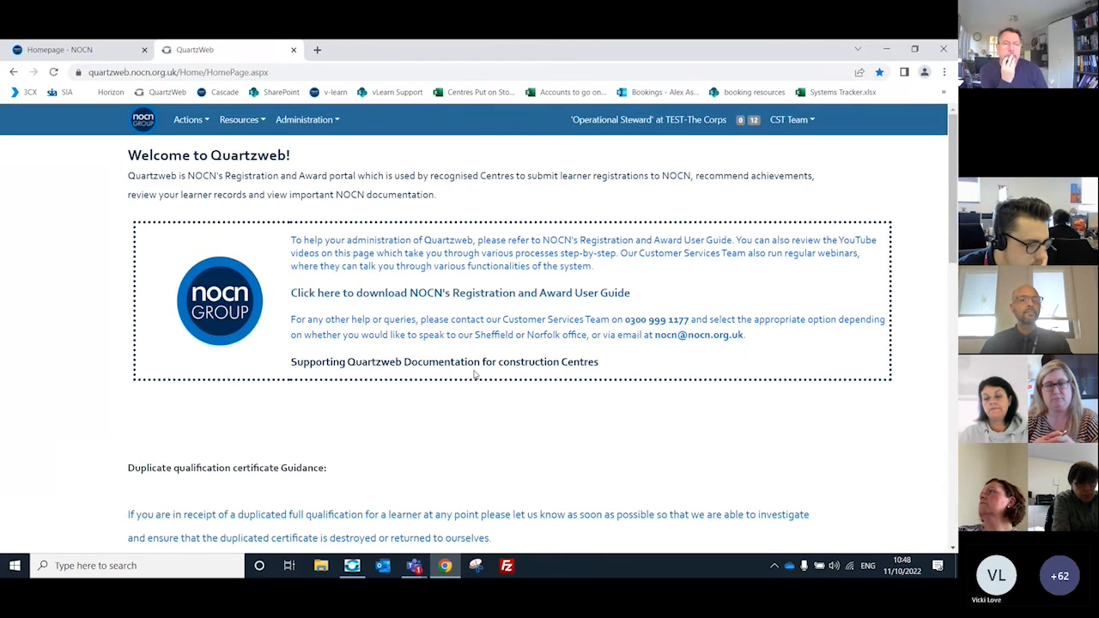
{"action": "scroll", "coordinate": [348, 249], "scroll_direction": "down", "scroll_amount": 1}
{"action": "scroll", "coordinate": [348, 249], "scroll_direction": "down", "scroll_amount": 3}
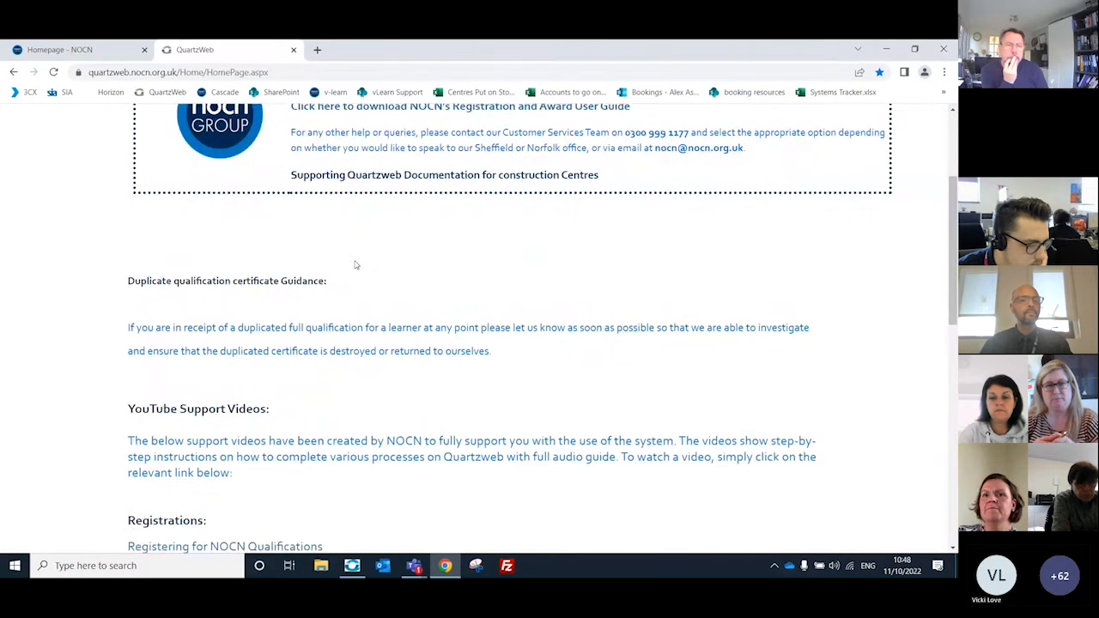
{"action": "scroll", "coordinate": [418, 336], "scroll_direction": "down", "scroll_amount": 1}
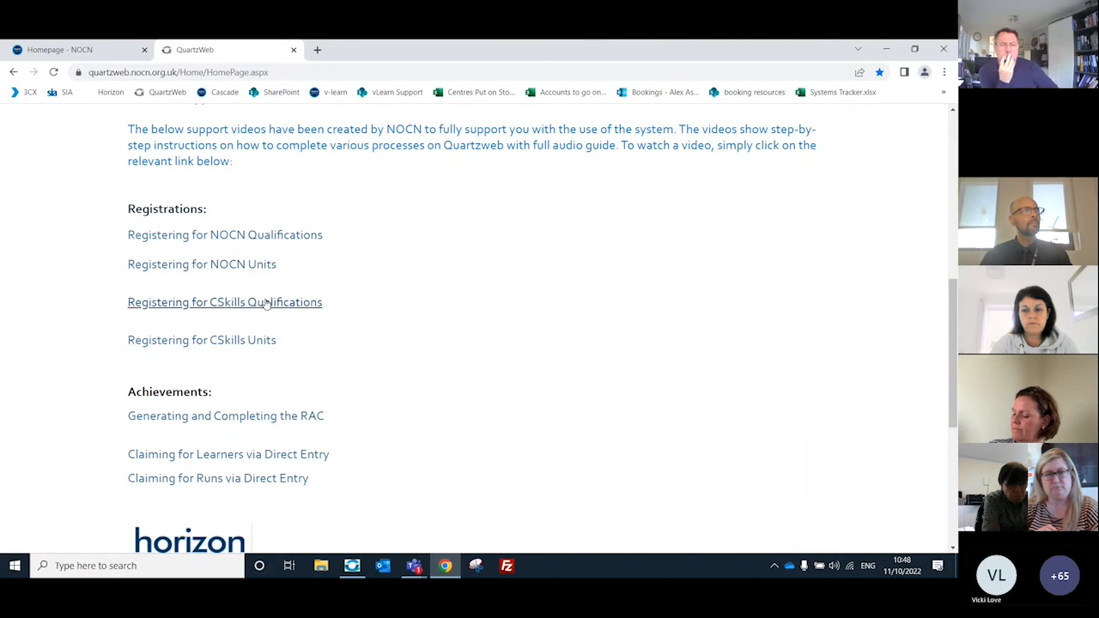
{"action": "scroll", "coordinate": [421, 298], "scroll_direction": "up", "scroll_amount": 1}
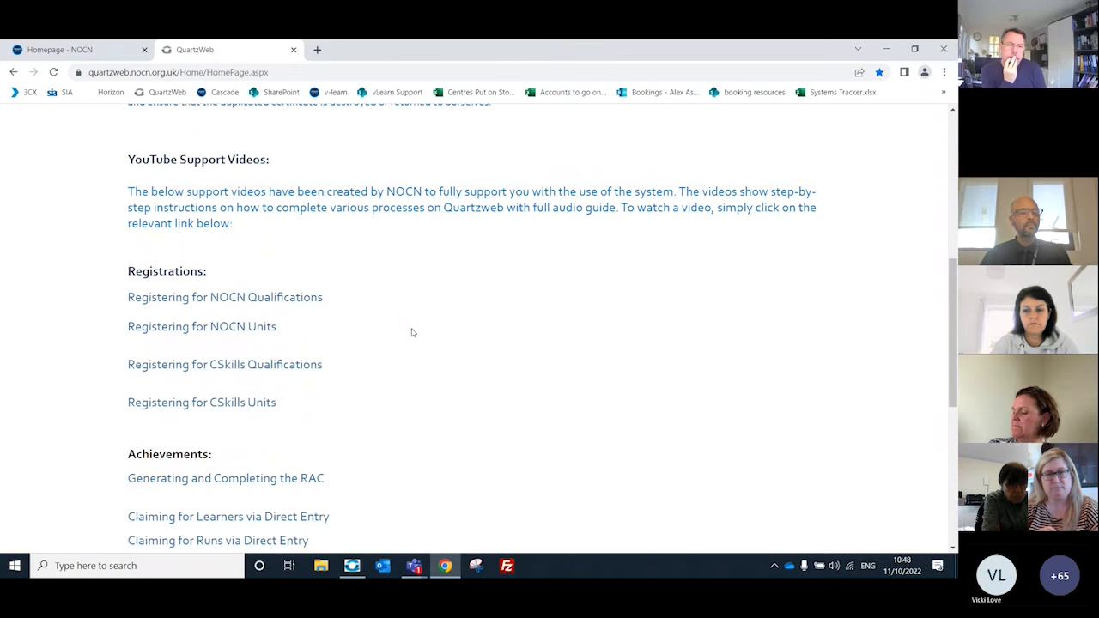
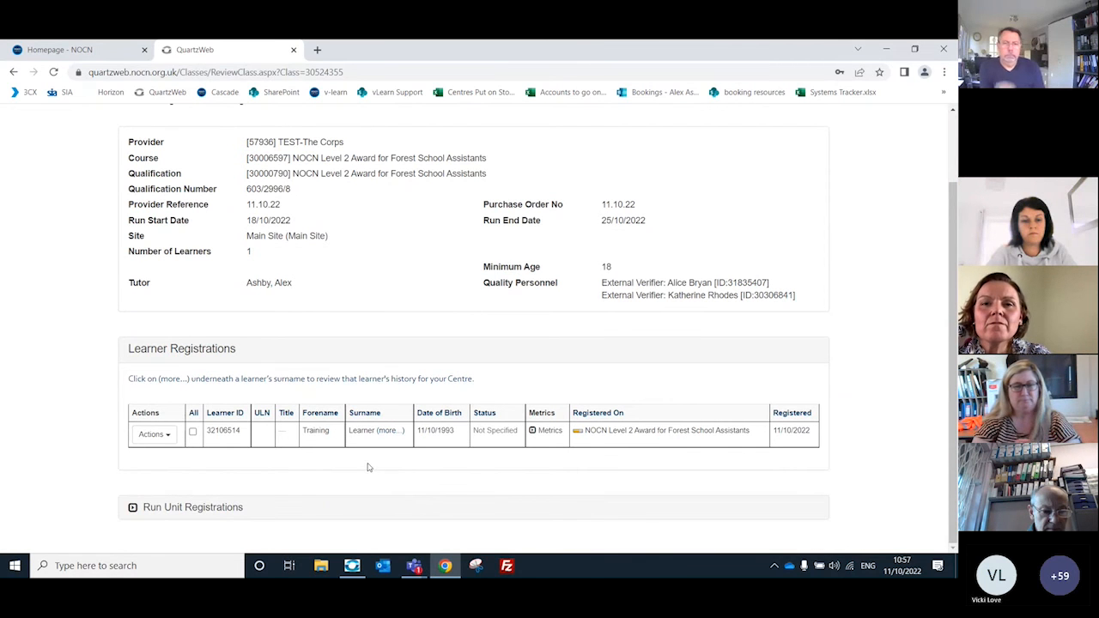
Step: Generate the run's ERAC with the Matrix Submission Form and open the downloaded results workbook for editing
{"action": "scroll", "coordinate": [404, 458], "scroll_direction": "up", "scroll_amount": 2}
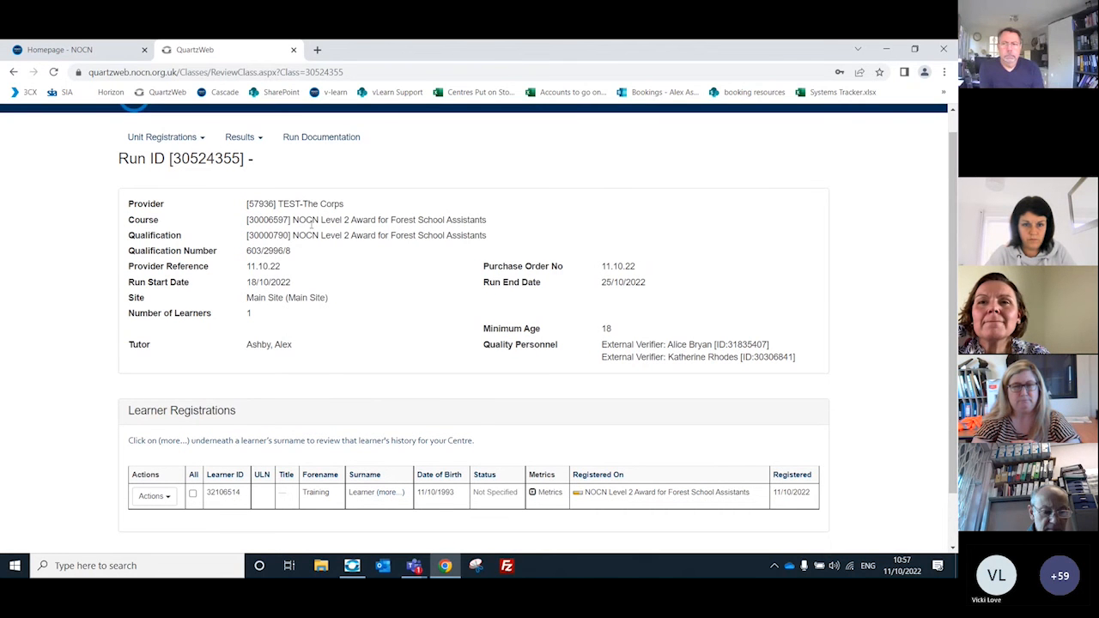
{"action": "left_click", "coordinate": [258, 144]}
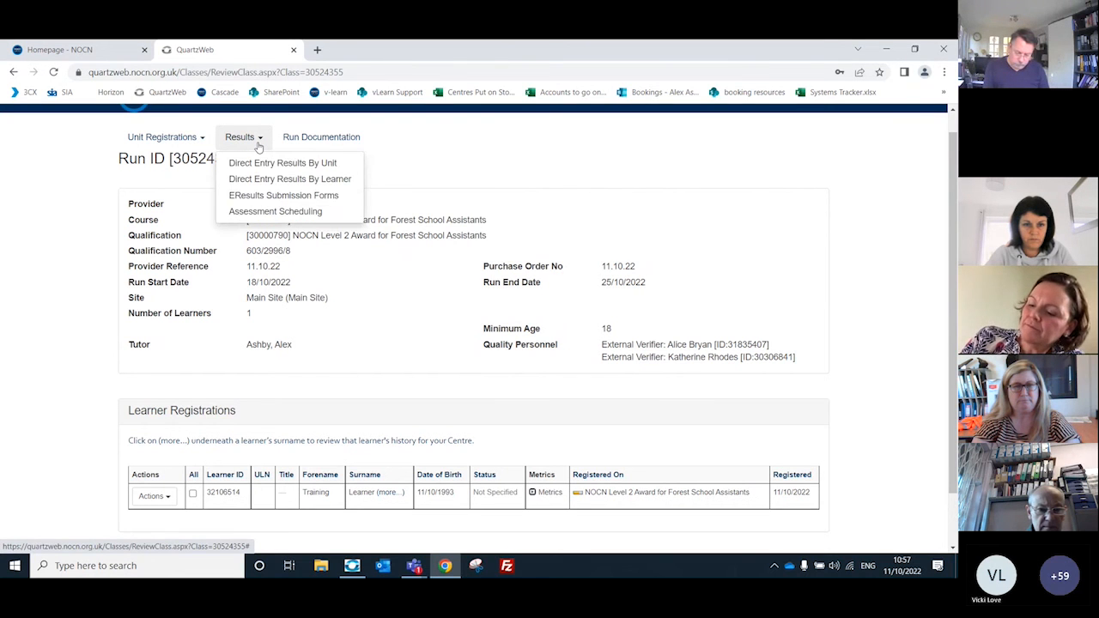
{"action": "left_click", "coordinate": [284, 198]}
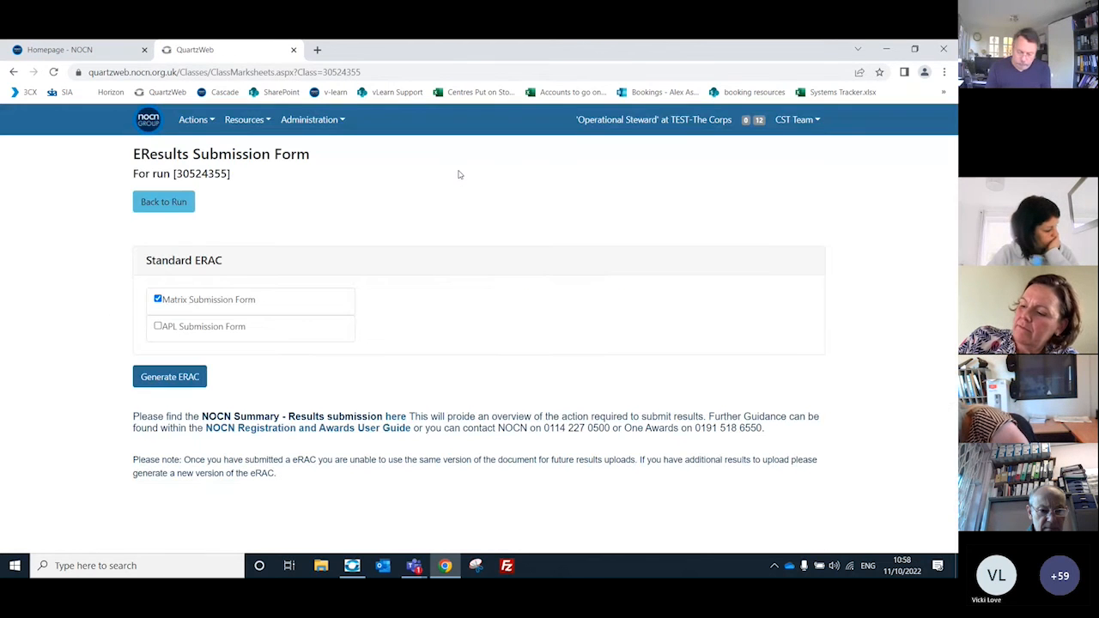
{"action": "left_click", "coordinate": [176, 383]}
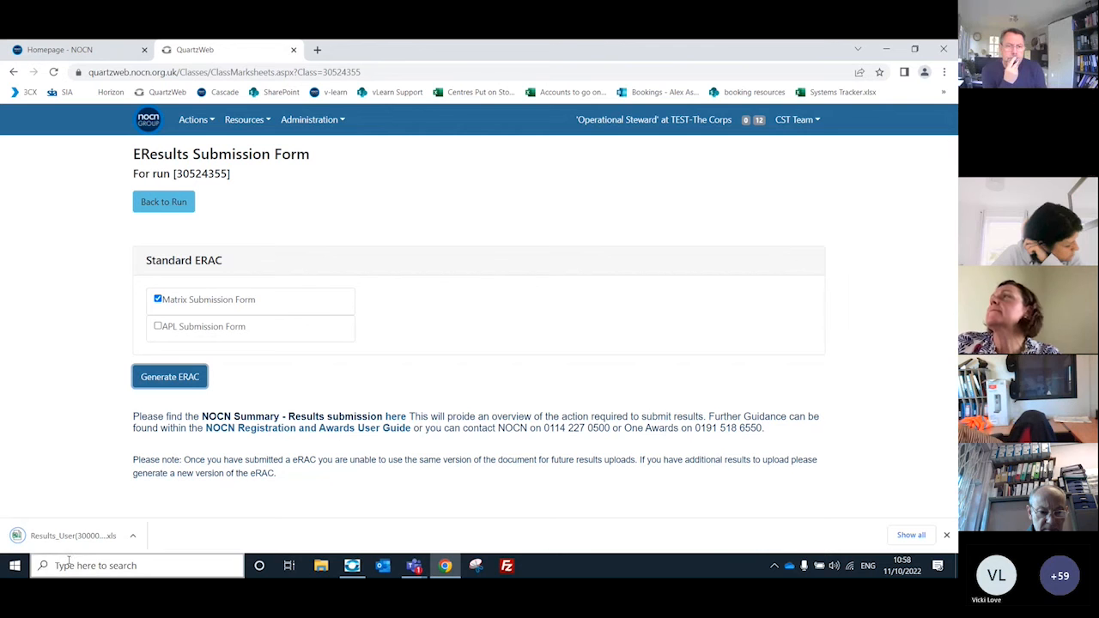
{"action": "left_click", "coordinate": [76, 537]}
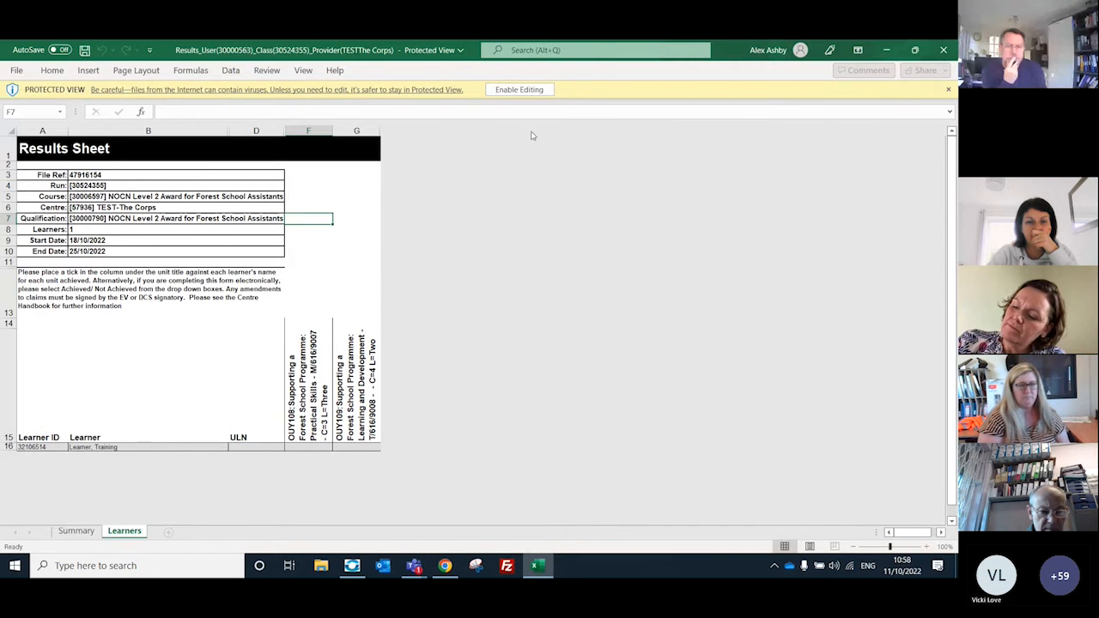
{"action": "left_click", "coordinate": [529, 91]}
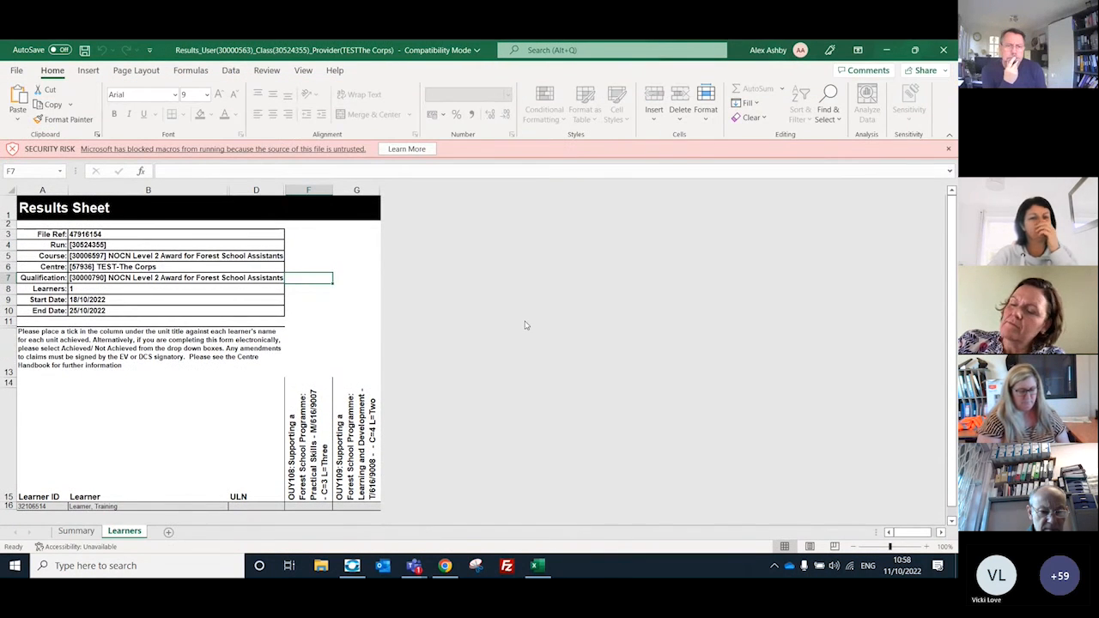
Step: Review the Summary sheet's course, run, tutor and verifier signature details in the results workbook
{"action": "left_click", "coordinate": [76, 530]}
{"action": "scroll", "coordinate": [215, 330], "scroll_direction": "down", "scroll_amount": 2}
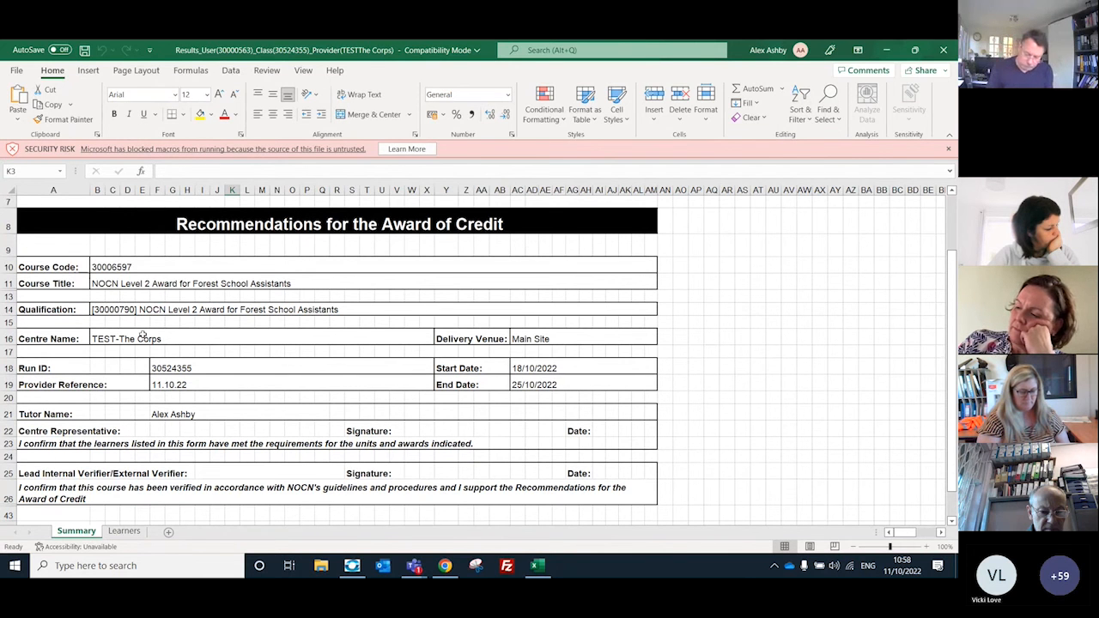
{"action": "scroll", "coordinate": [219, 407], "scroll_direction": "down", "scroll_amount": 1}
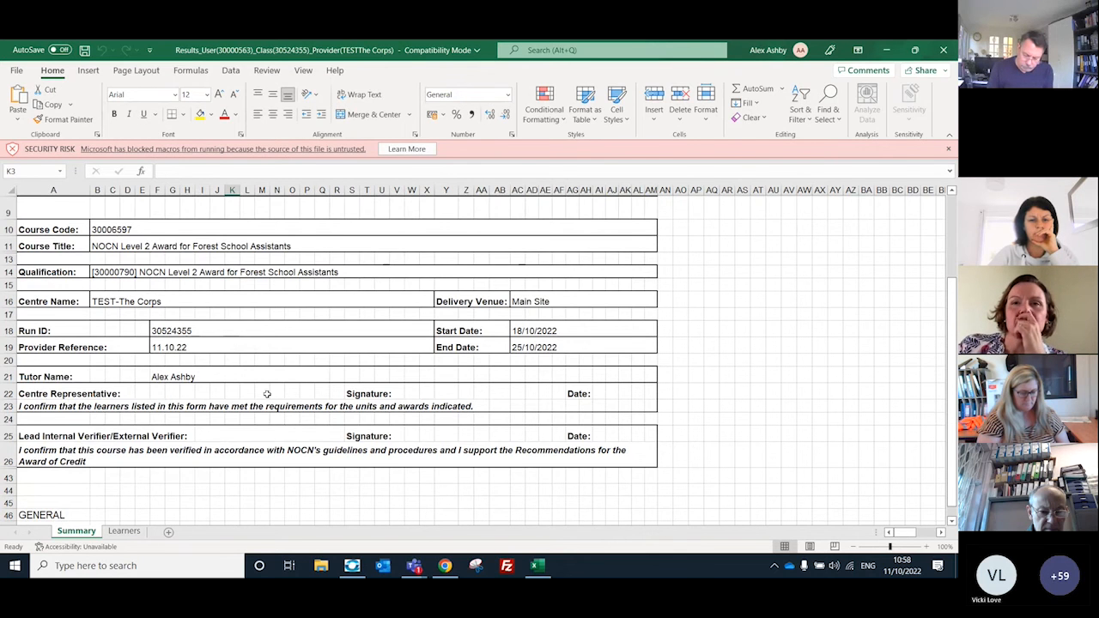
{"action": "scroll", "coordinate": [267, 393], "scroll_direction": "up", "scroll_amount": 1}
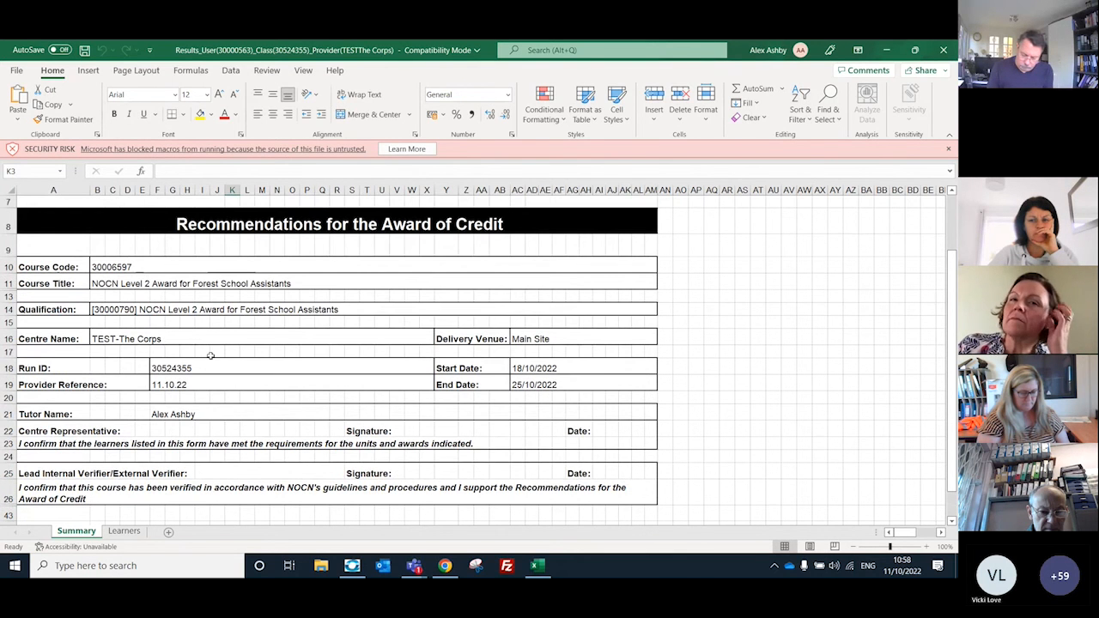
Step: On the Learners sheet, mark units OUY108 and OUY109 as Achieved for the training learner
{"action": "left_click", "coordinate": [124, 531]}
{"action": "scroll", "coordinate": [187, 383], "scroll_direction": "down", "scroll_amount": 1}
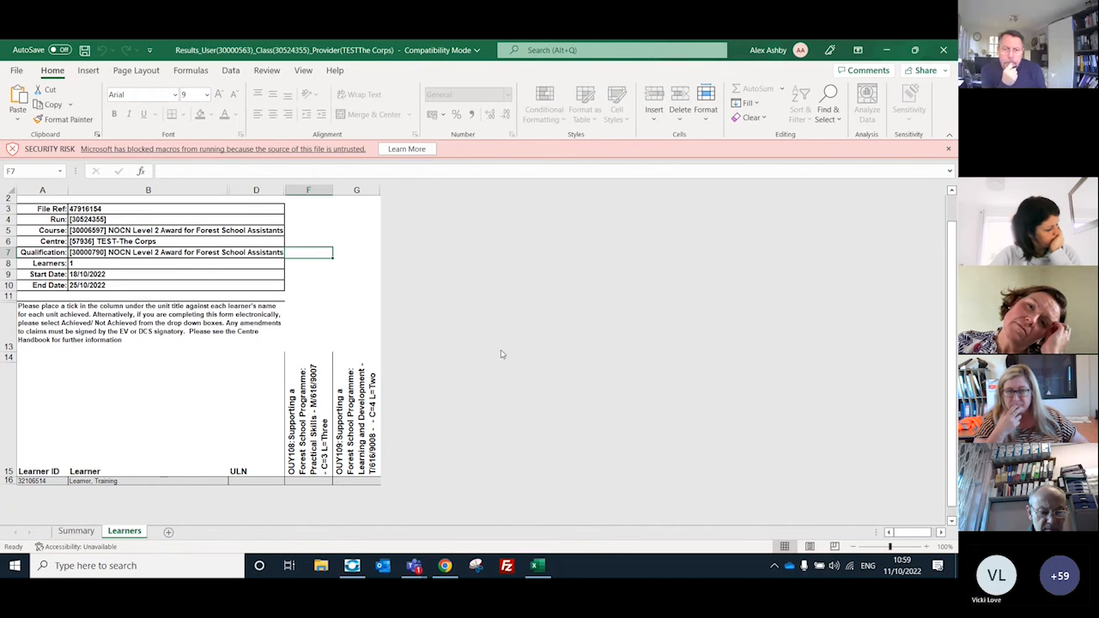
{"action": "left_click", "coordinate": [310, 481]}
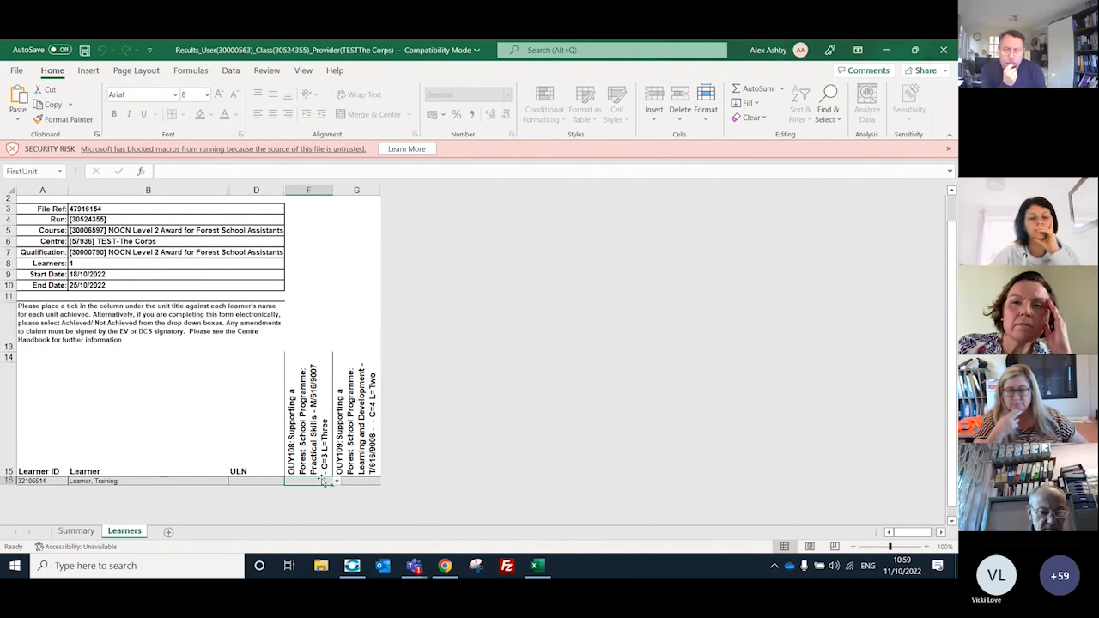
{"action": "left_click", "coordinate": [336, 482]}
{"action": "left_click", "coordinate": [313, 490]}
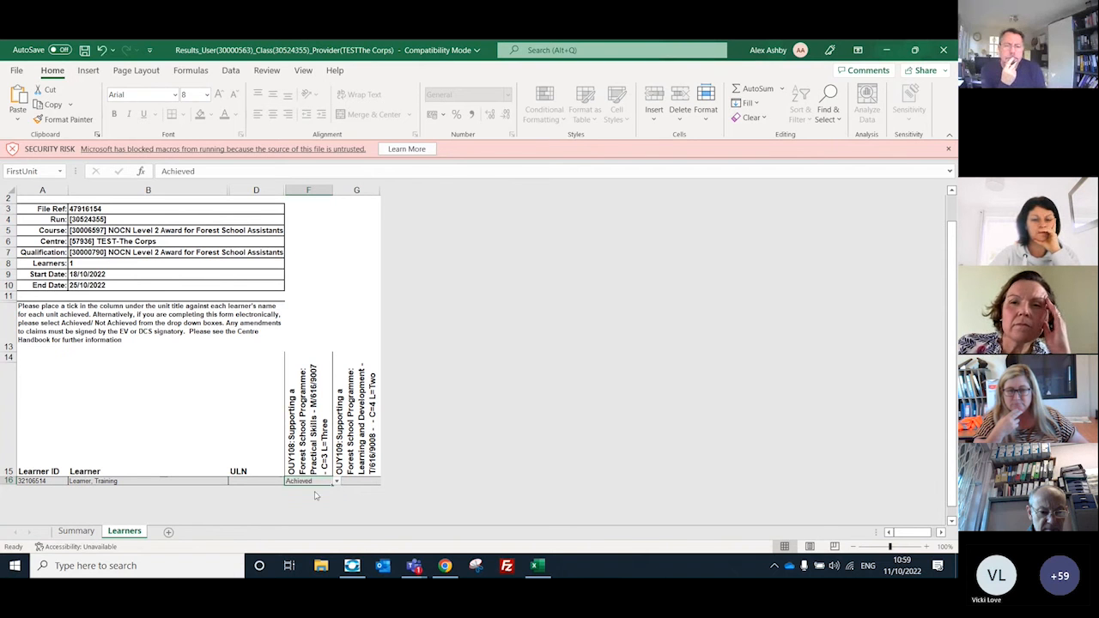
{"action": "left_click", "coordinate": [365, 482]}
{"action": "left_click", "coordinate": [376, 483]}
{"action": "left_click", "coordinate": [365, 490]}
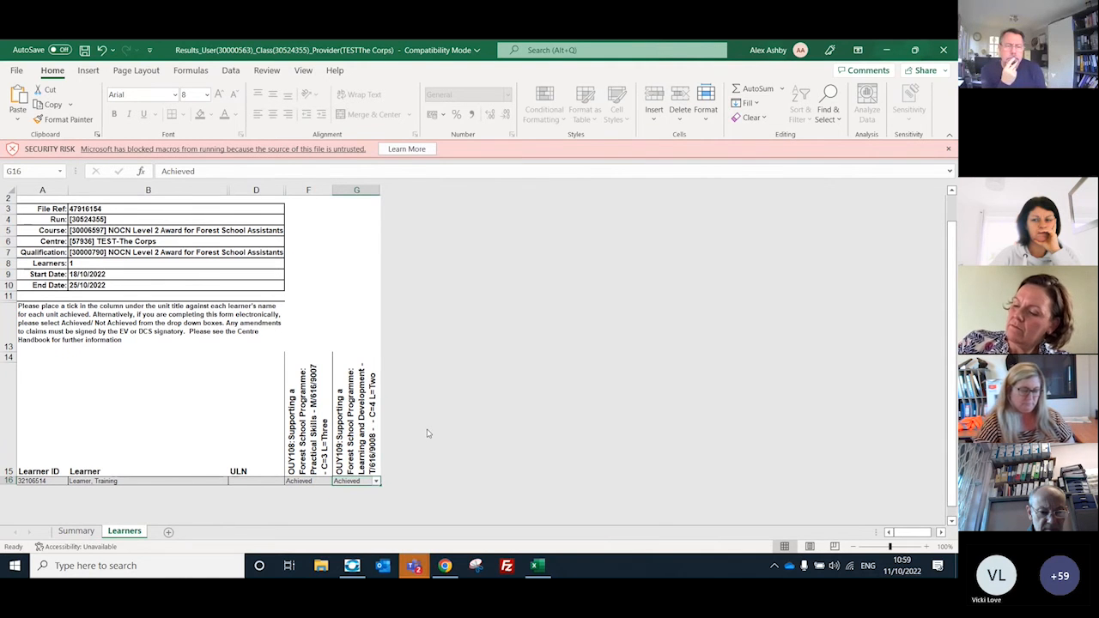
Step: Save the results workbook to Downloads as an Excel 97-2003 Workbook, replacing the existing file, and close it
{"action": "left_click", "coordinate": [7, 73]}
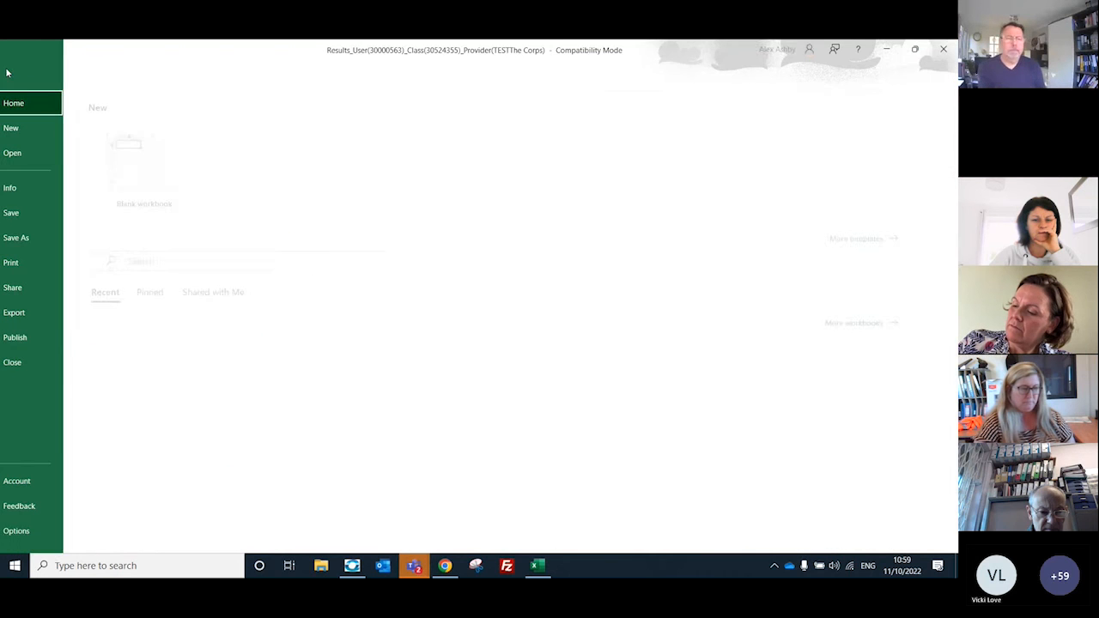
{"action": "left_click", "coordinate": [66, 243]}
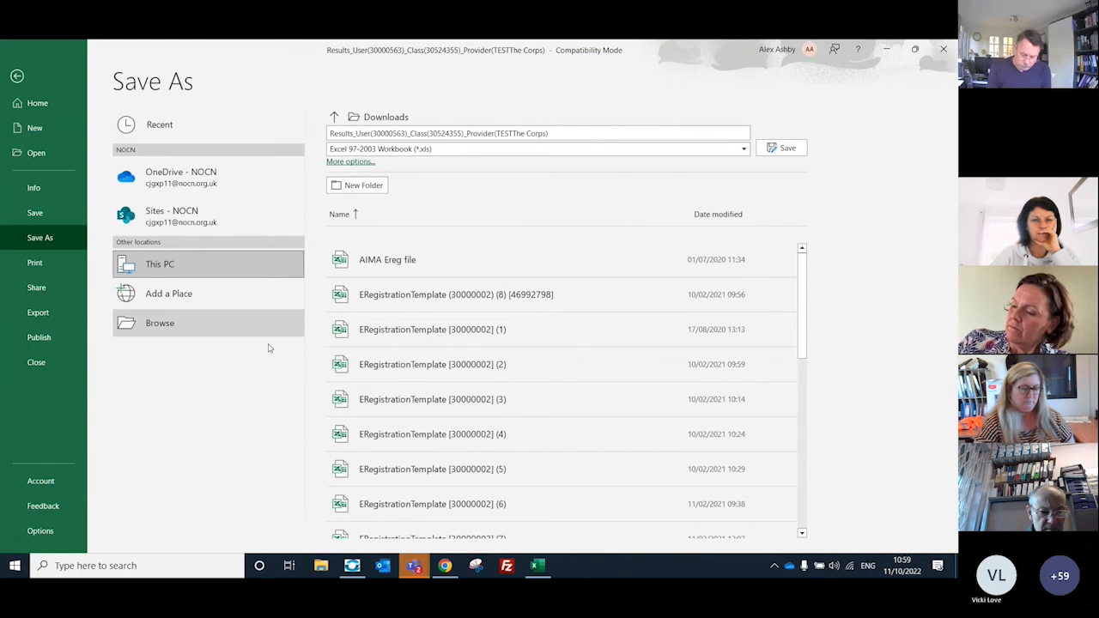
{"action": "left_click", "coordinate": [265, 333]}
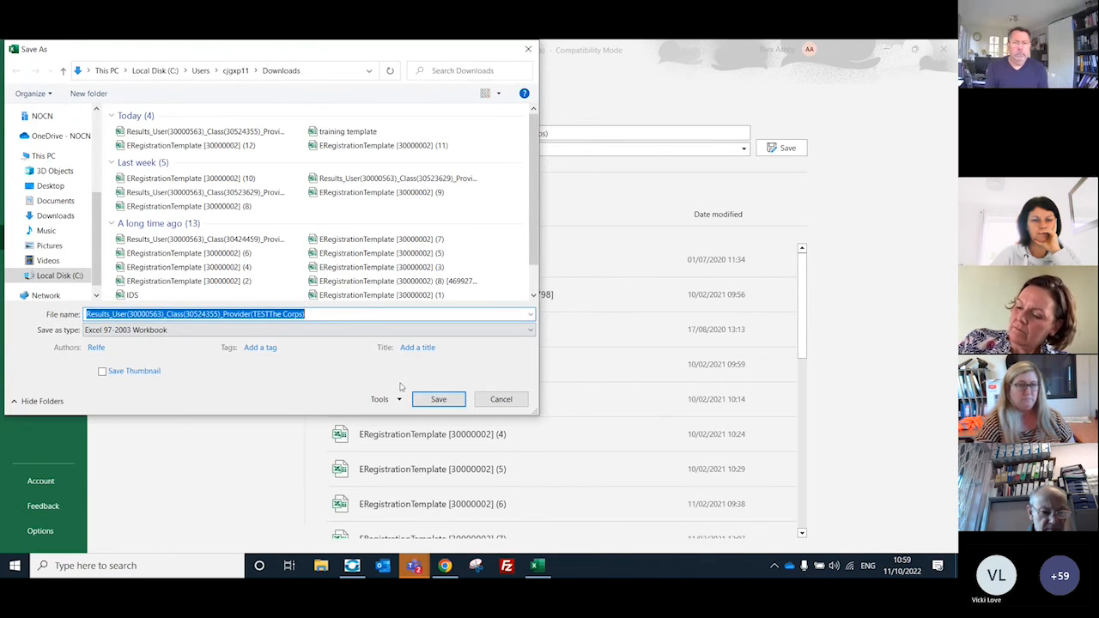
{"action": "left_click", "coordinate": [436, 399]}
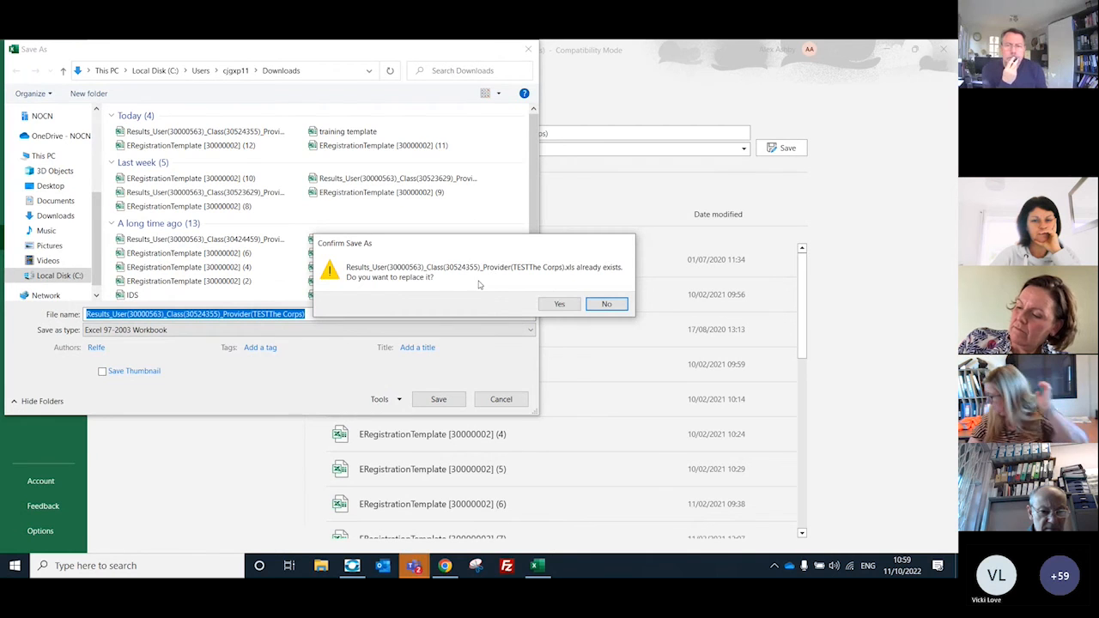
{"action": "left_click", "coordinate": [558, 304]}
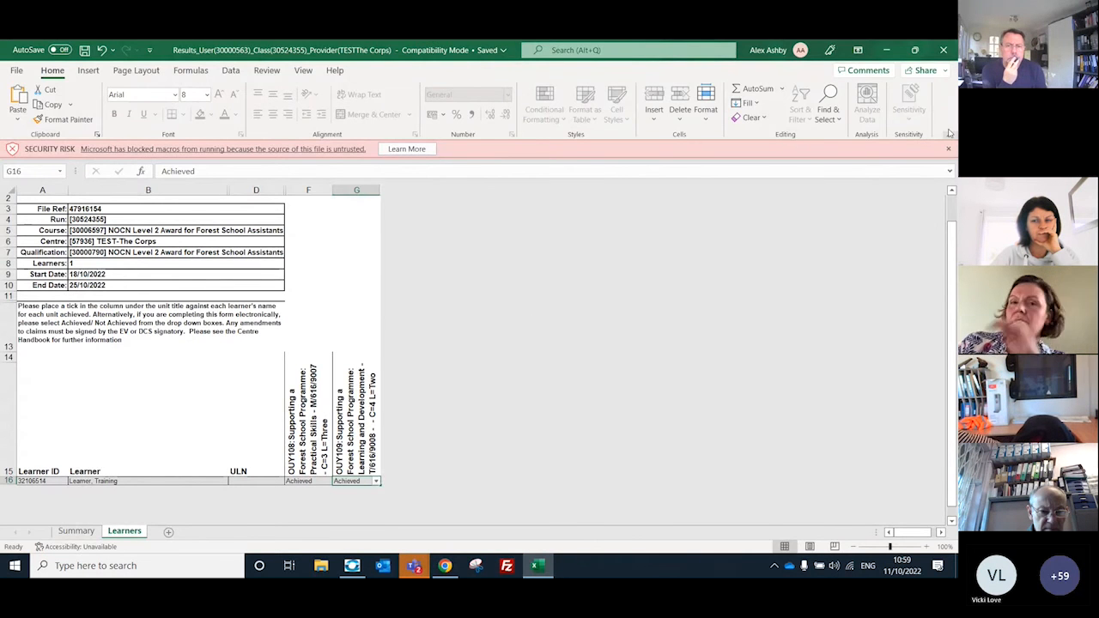
{"action": "left_click", "coordinate": [943, 50]}
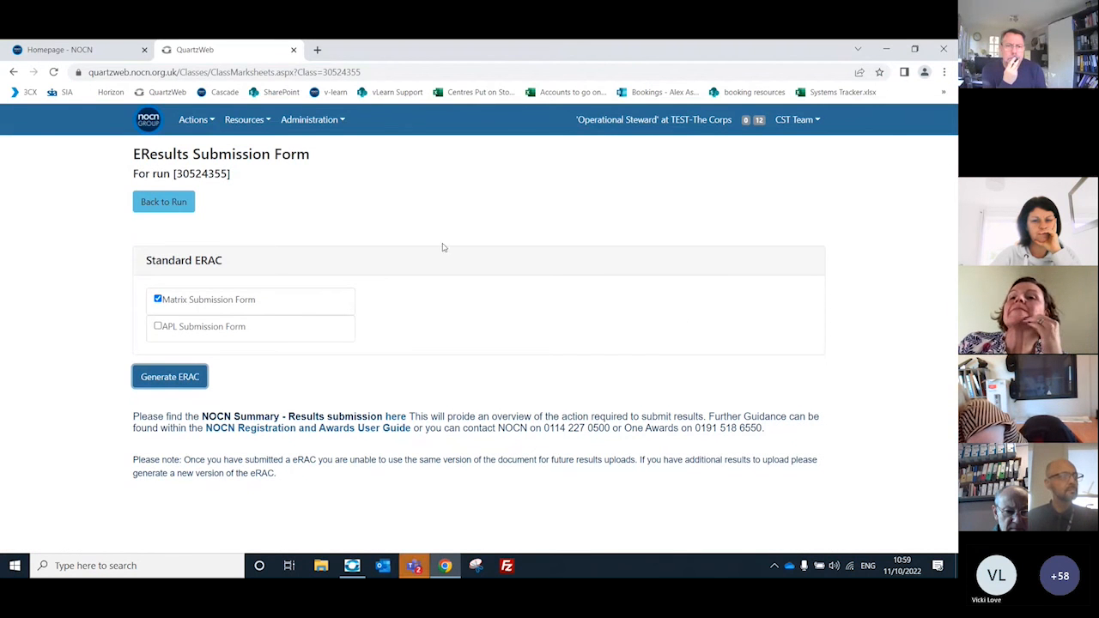
Step: Attach the saved results workbook from Downloads to an EResults Submission without notes, then submit and confirm it
{"action": "left_click", "coordinate": [196, 122]}
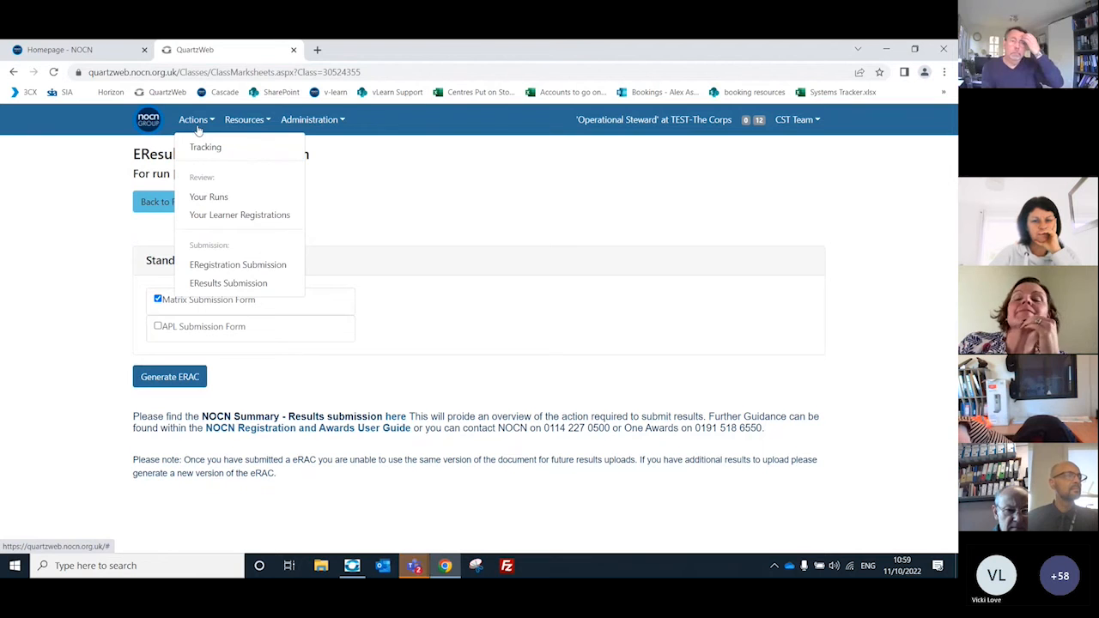
{"action": "left_click", "coordinate": [255, 289]}
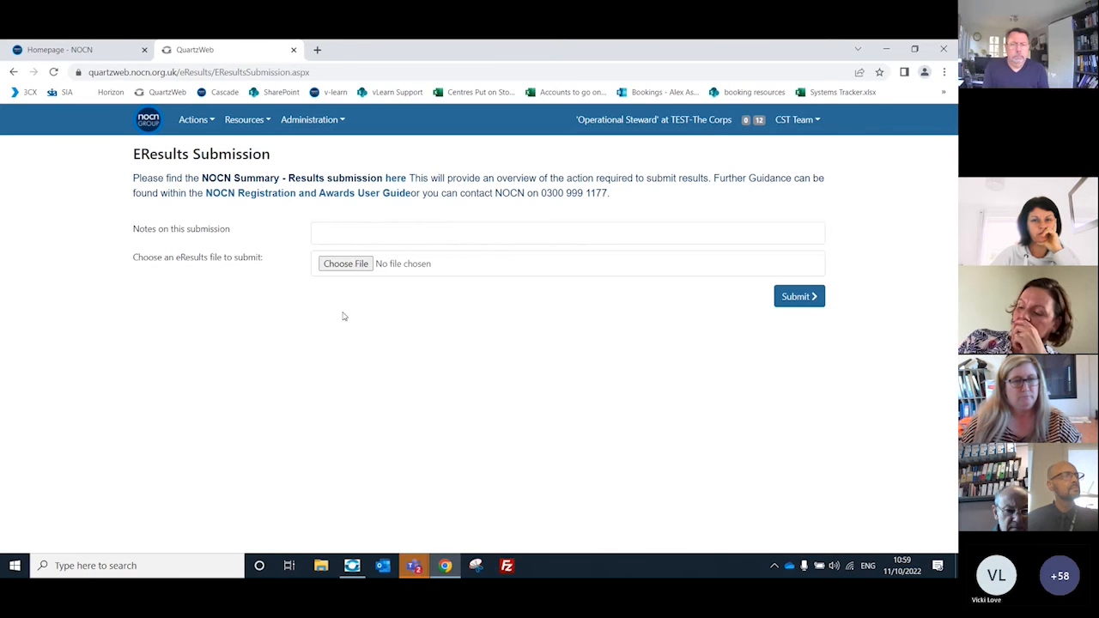
{"action": "left_click", "coordinate": [344, 264]}
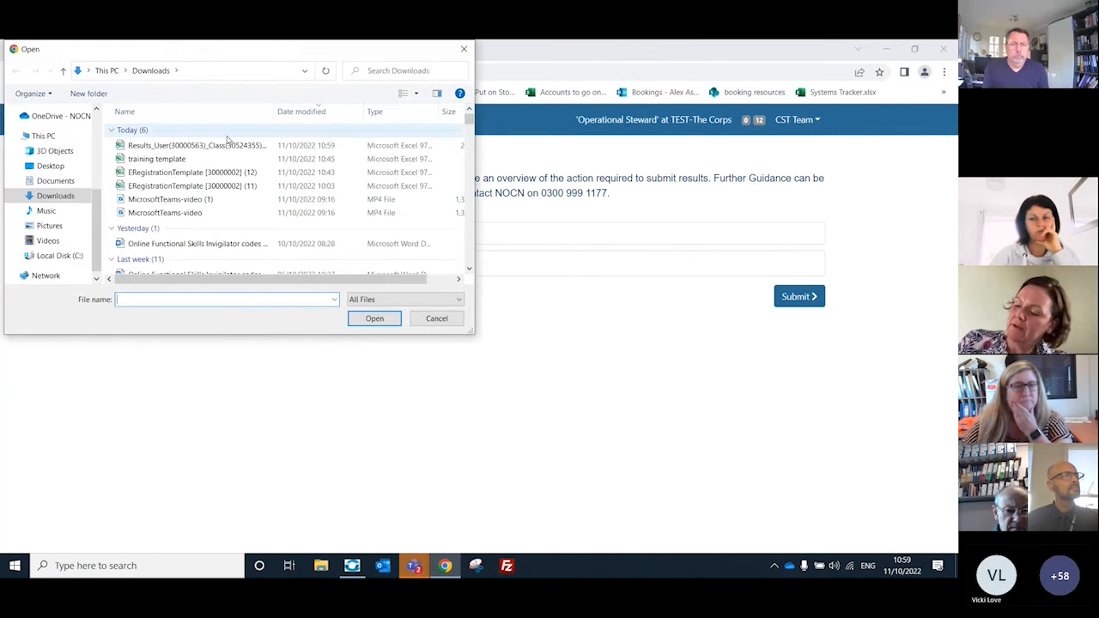
{"action": "left_click", "coordinate": [228, 149]}
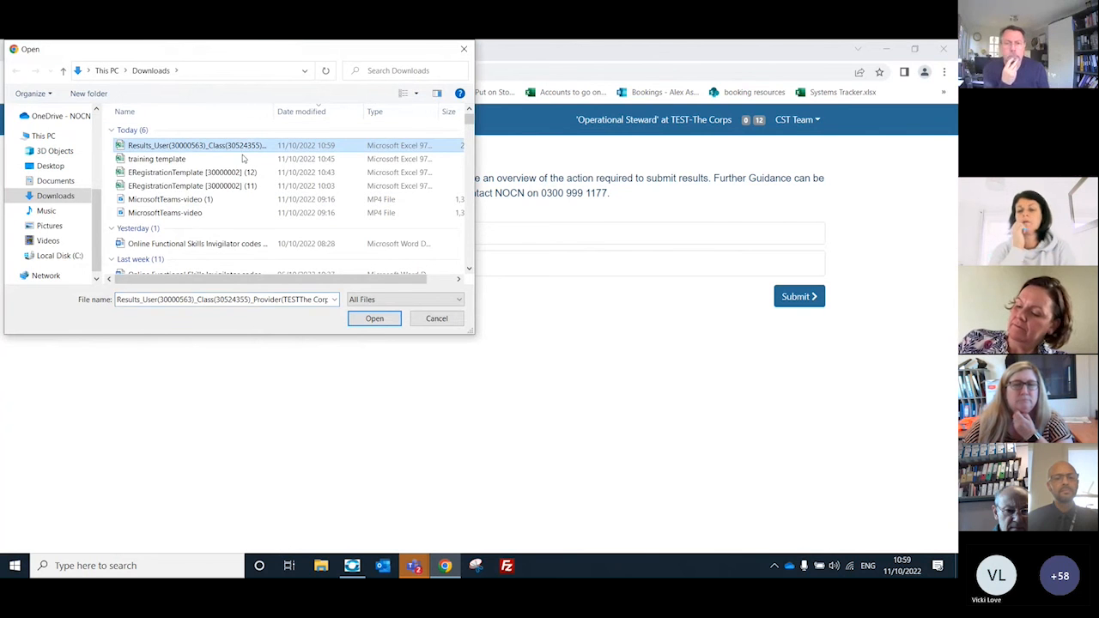
{"action": "left_click", "coordinate": [374, 318]}
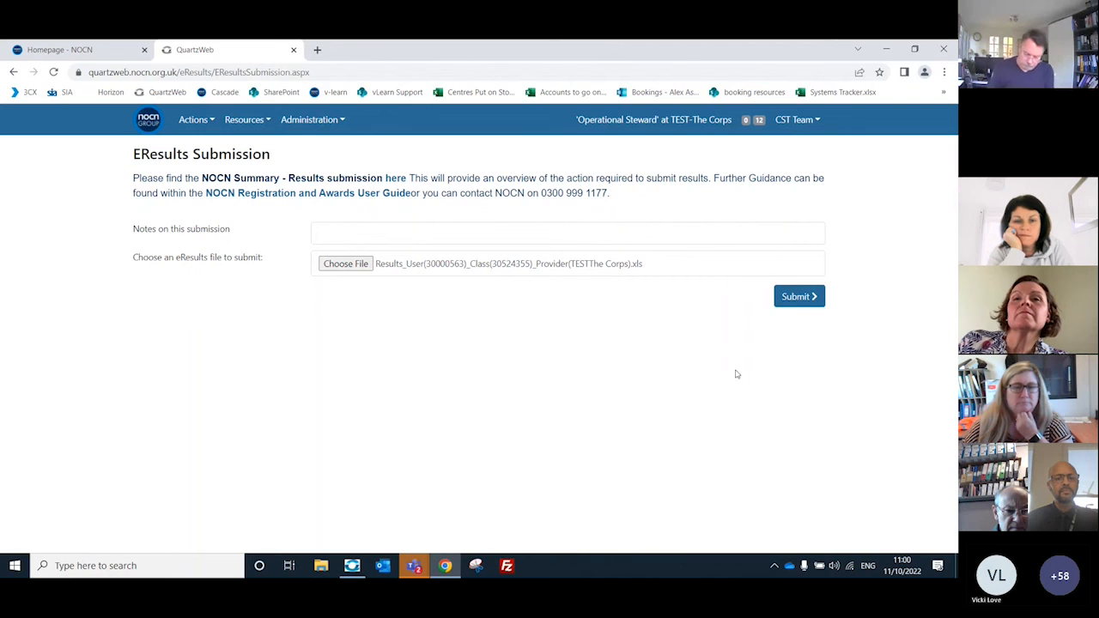
{"action": "left_click", "coordinate": [801, 298]}
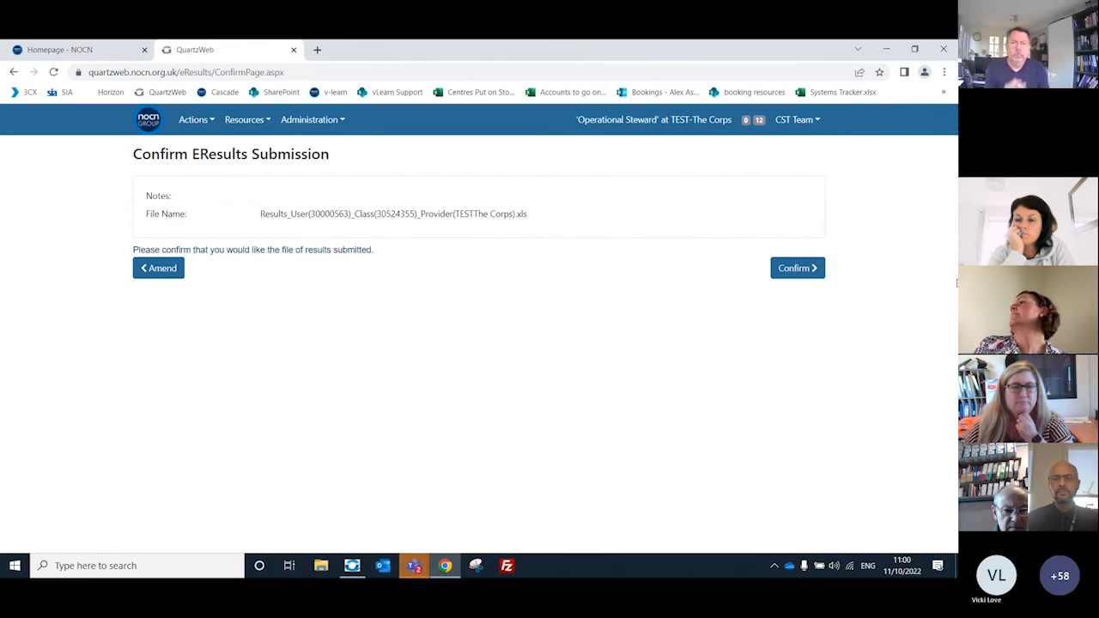
{"action": "left_click", "coordinate": [798, 268]}
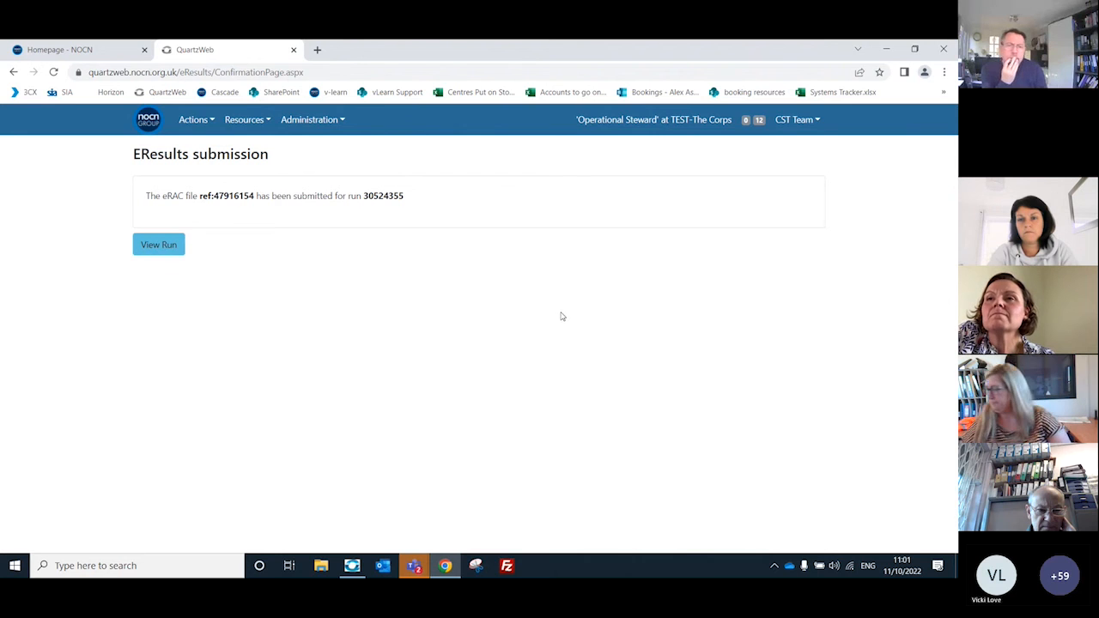
{"action": "left_click", "coordinate": [876, 536]}
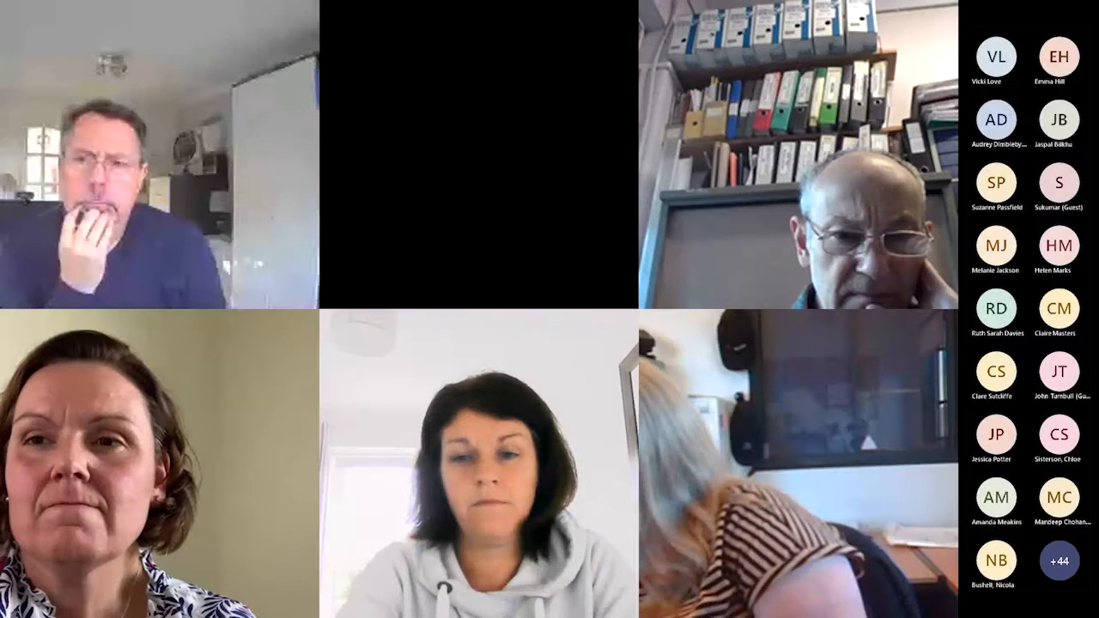